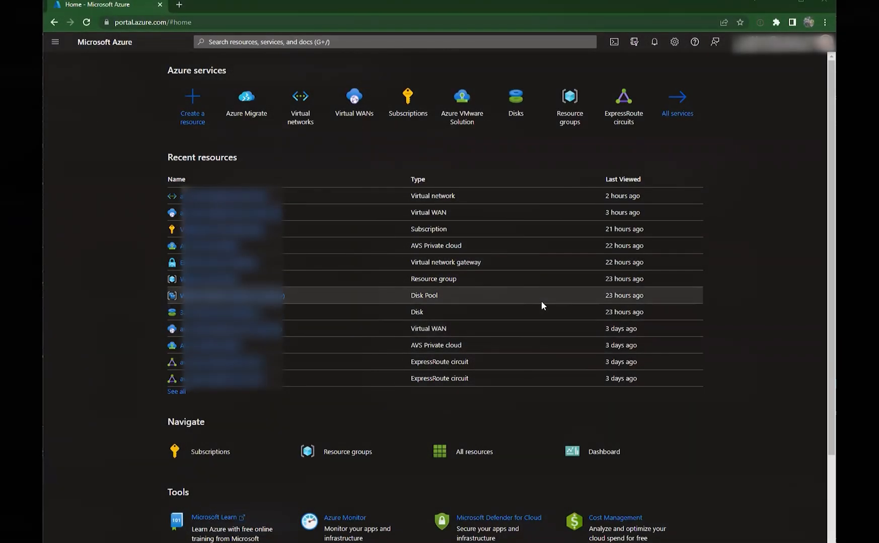
Reach the Resource providers list of the VMware AVS Pre-Sales Team subscription
{"action": "left_click", "coordinate": [407, 103]}
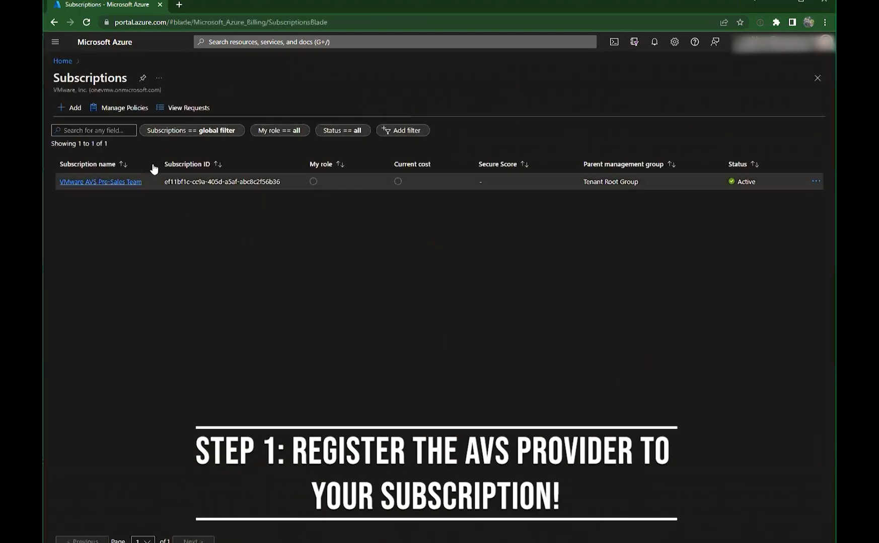
{"action": "left_click", "coordinate": [118, 183]}
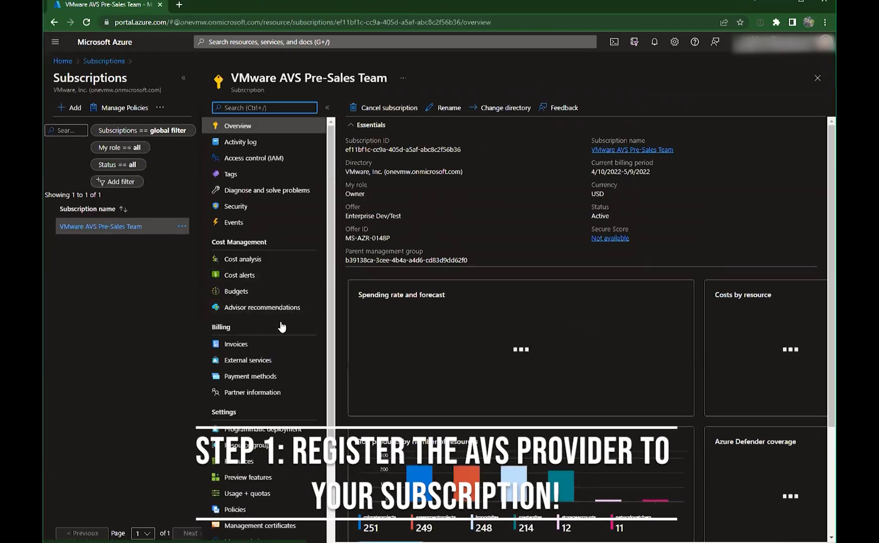
{"action": "scroll", "coordinate": [274, 309], "scroll_direction": "down", "scroll_amount": 3}
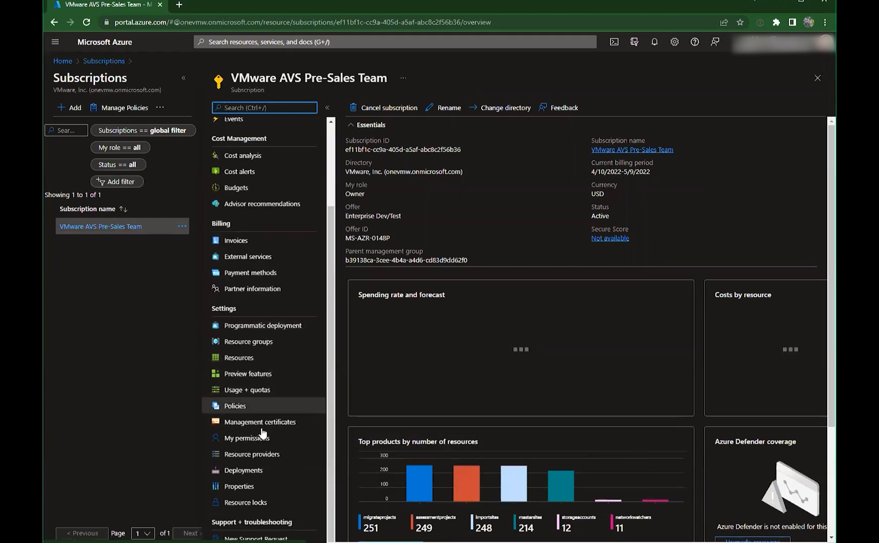
{"action": "left_click", "coordinate": [251, 454]}
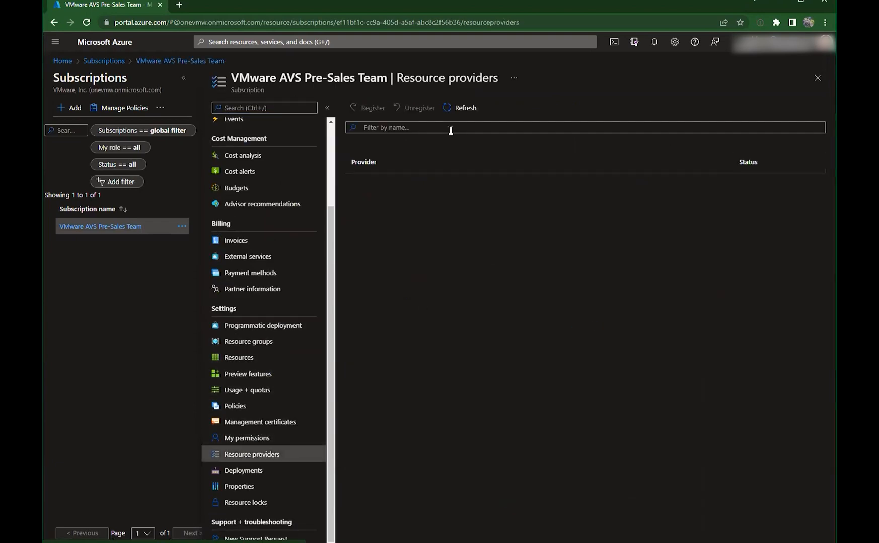
Filter for microsoft.avs and register the Microsoft.AVS provider
{"action": "left_click", "coordinate": [428, 127]}
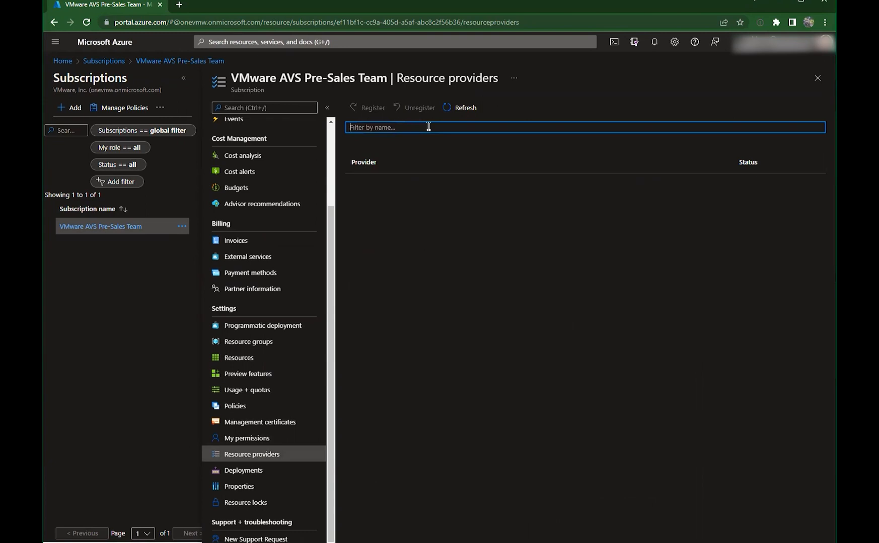
{"action": "type", "text": "microsoft"}
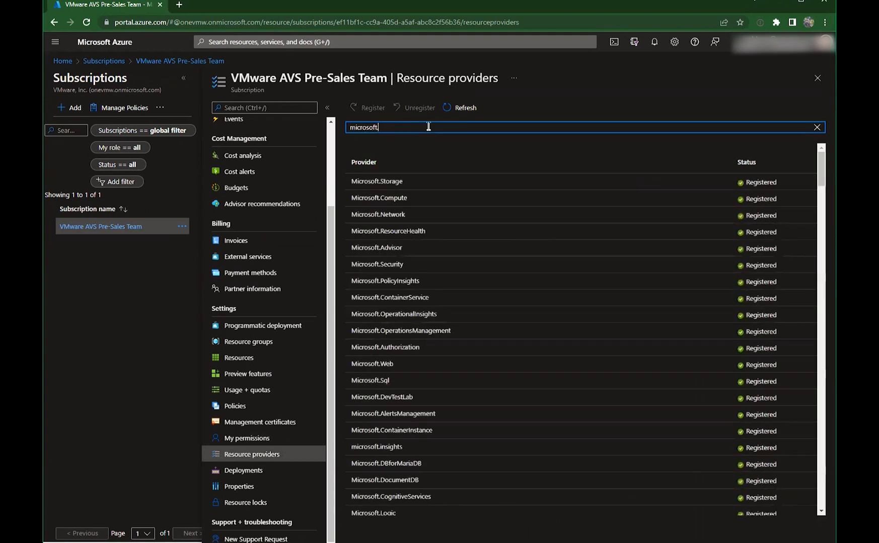
{"action": "type", "text": ".avs"}
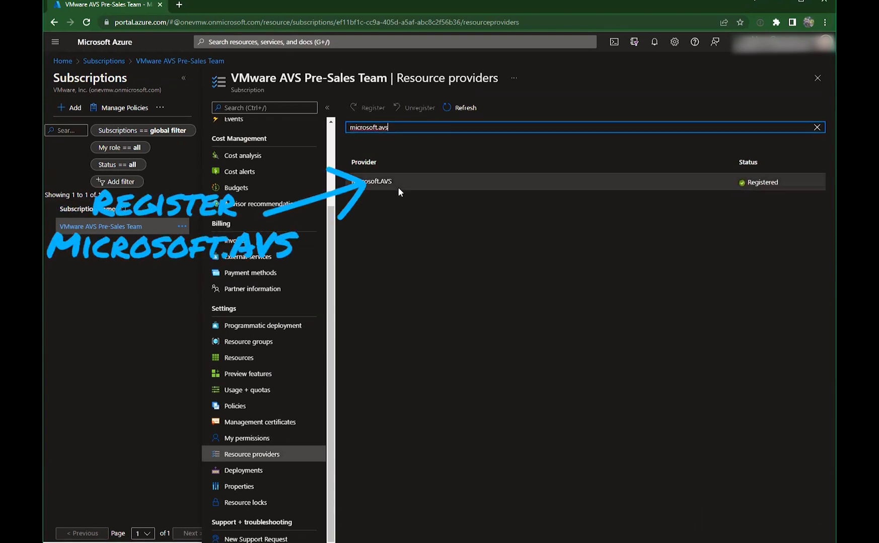
{"action": "left_click", "coordinate": [398, 187]}
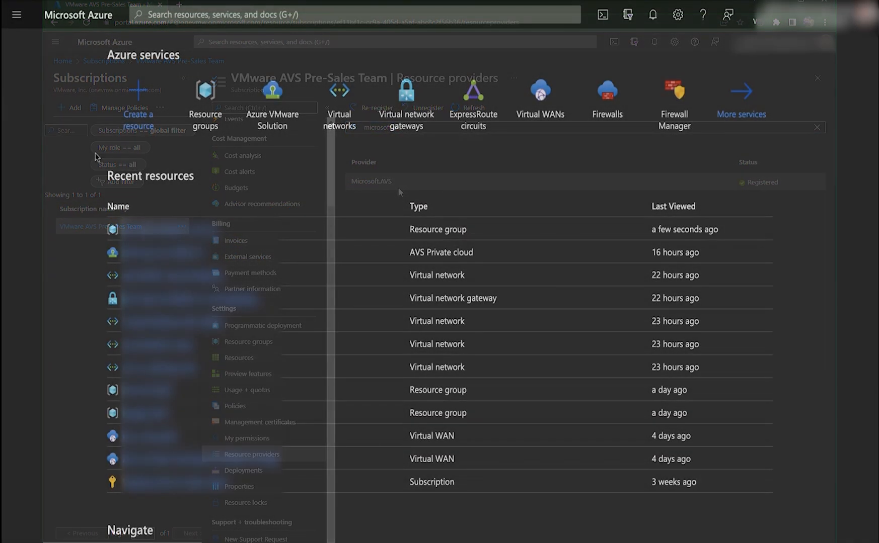
Start a new Azure VMware Solution private cloud and choose its resource group
{"action": "left_click", "coordinate": [269, 102]}
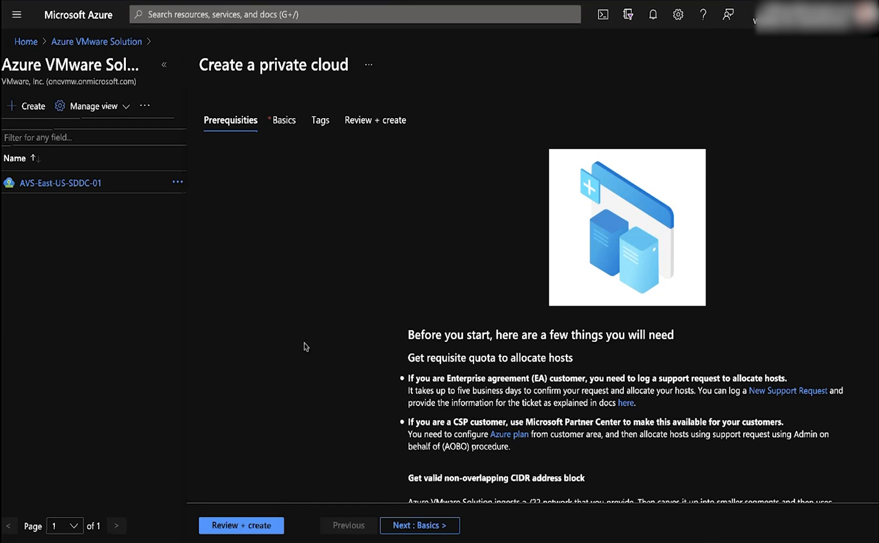
{"action": "left_click", "coordinate": [419, 526]}
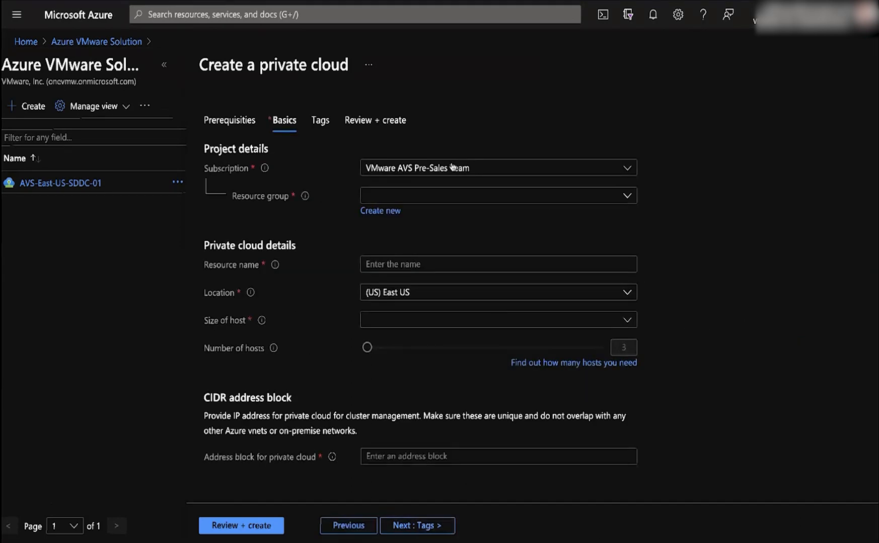
{"action": "left_click", "coordinate": [421, 195]}
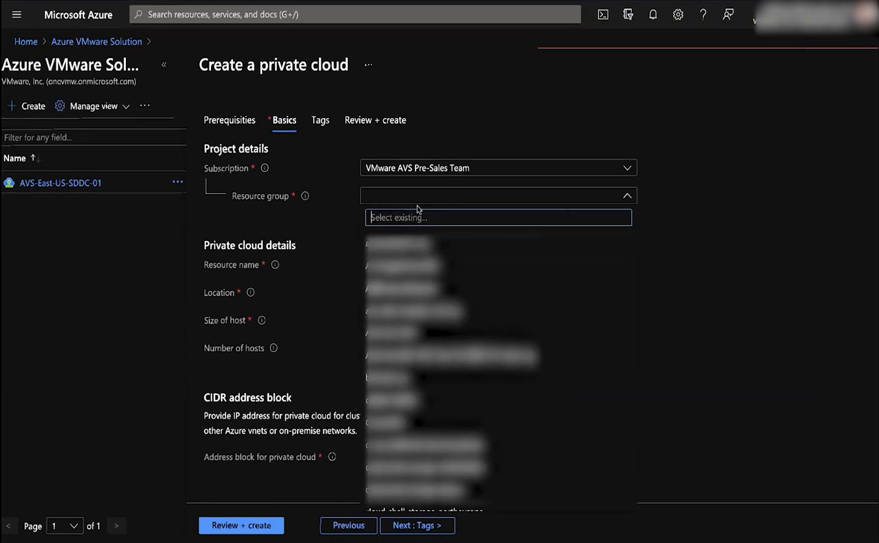
{"action": "type", "text": "cc-02"}
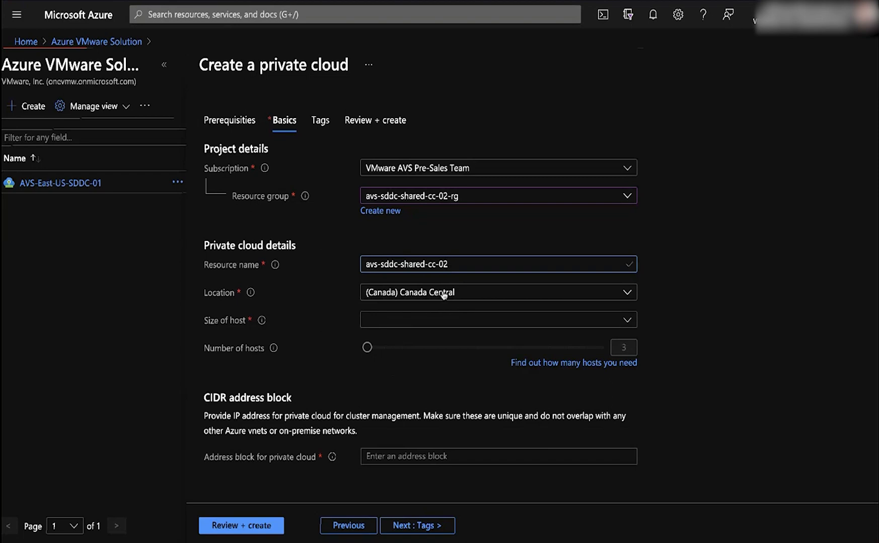
Choose AV36 Node as the host size for avs-sddc-shared-cc-02 in Canada Central
{"action": "left_click", "coordinate": [426, 320]}
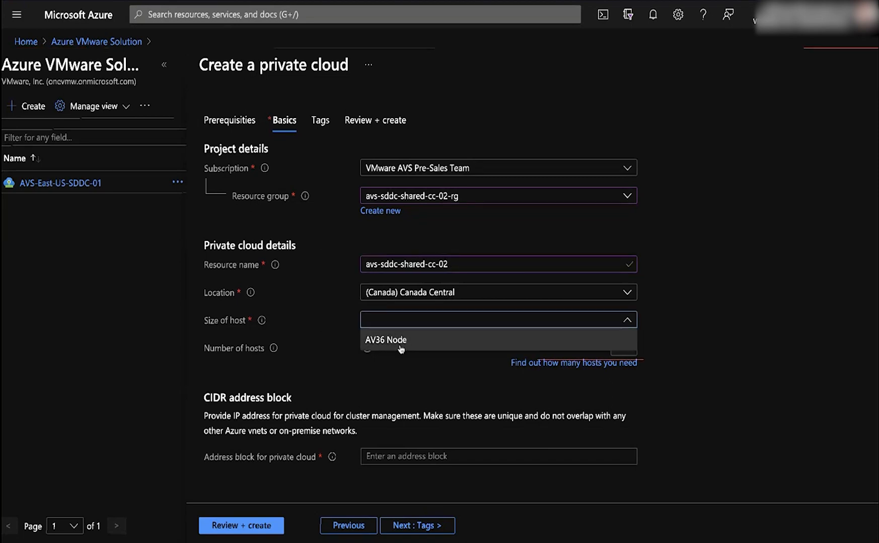
{"action": "left_click", "coordinate": [405, 338]}
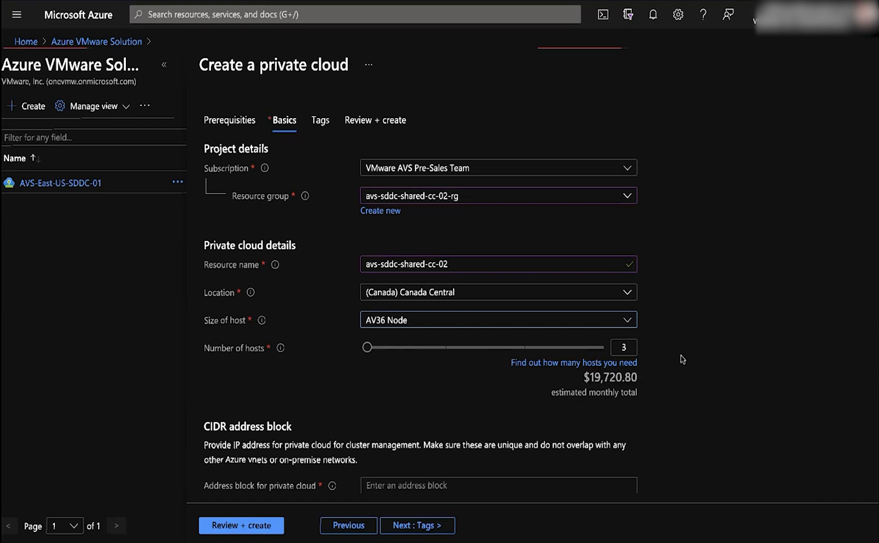
{"action": "scroll", "coordinate": [607, 379], "scroll_direction": "down", "scroll_amount": 1}
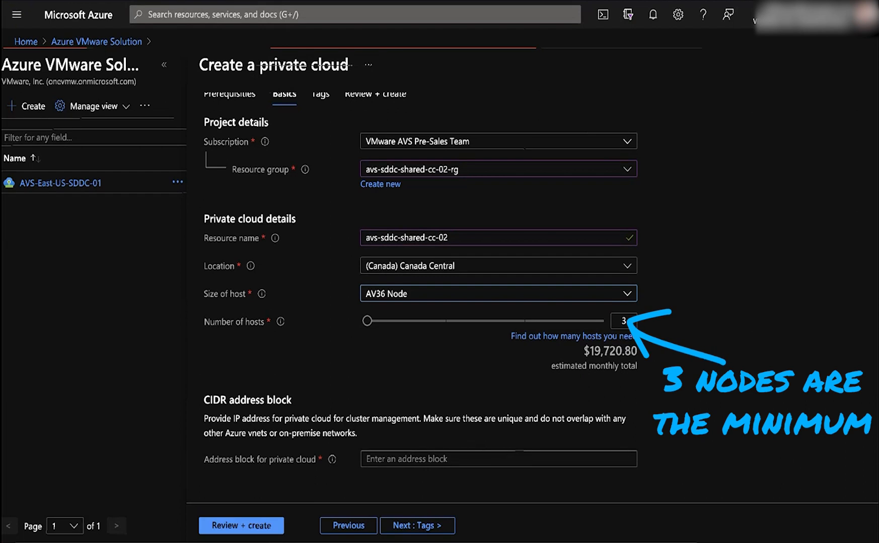
Paste 10.28.0.0/22 as the private cloud address block and move on to tags
{"action": "left_click", "coordinate": [435, 459]}
{"action": "right_click", "coordinate": [432, 460]}
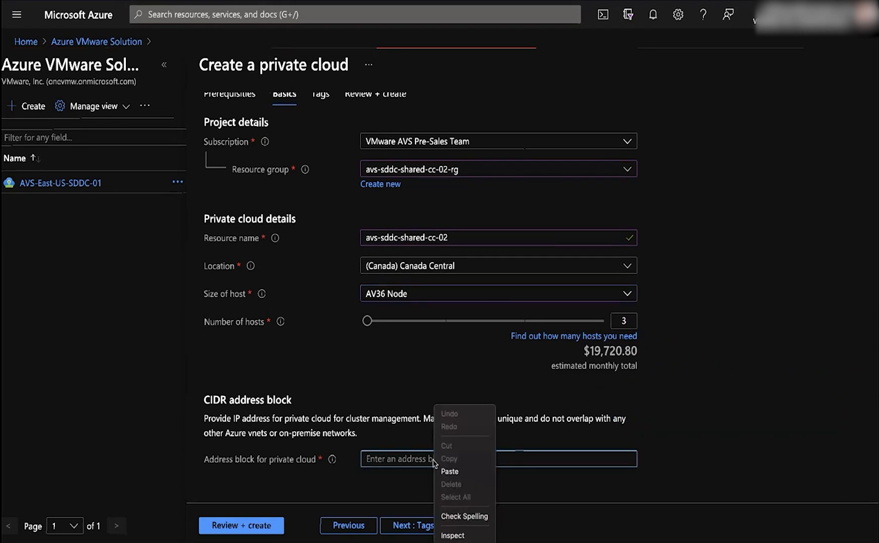
{"action": "left_click", "coordinate": [450, 470]}
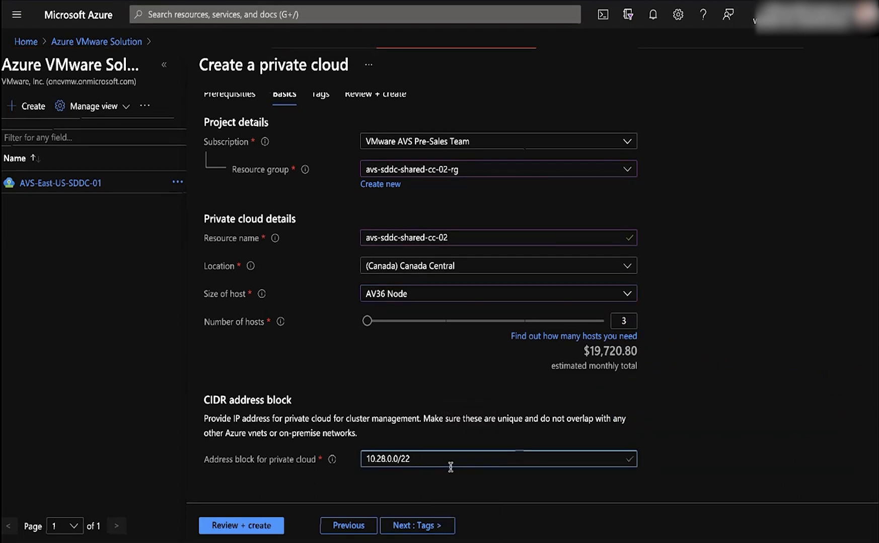
{"action": "left_click", "coordinate": [425, 470]}
{"action": "left_click_drag", "start_coordinate": [345, 420], "coordinate": [403, 421]}
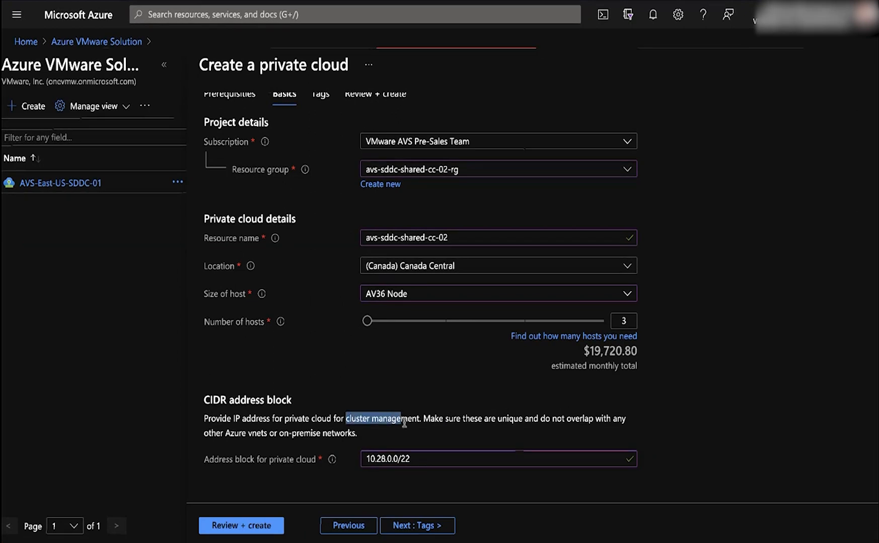
{"action": "left_click", "coordinate": [417, 526]}
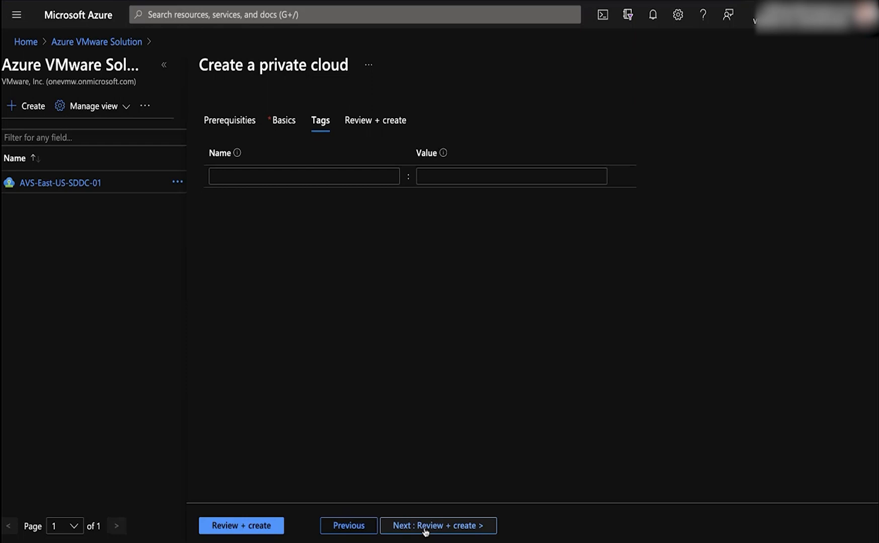
Create avs-sddc-shared-cc-02 from Review + create and watch its deployment in notifications
{"action": "left_click", "coordinate": [426, 526]}
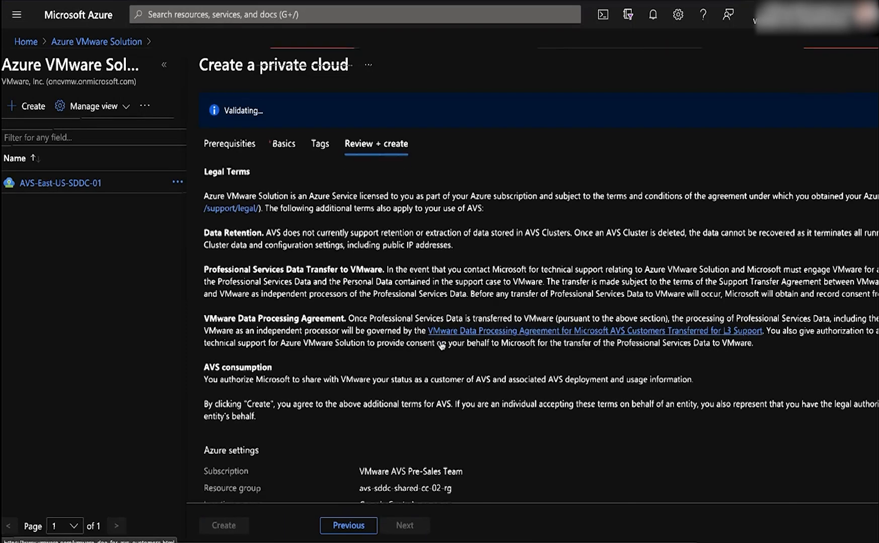
{"action": "scroll", "coordinate": [441, 343], "scroll_direction": "down", "scroll_amount": 3}
{"action": "left_click_drag", "start_coordinate": [359, 349], "coordinate": [421, 349]}
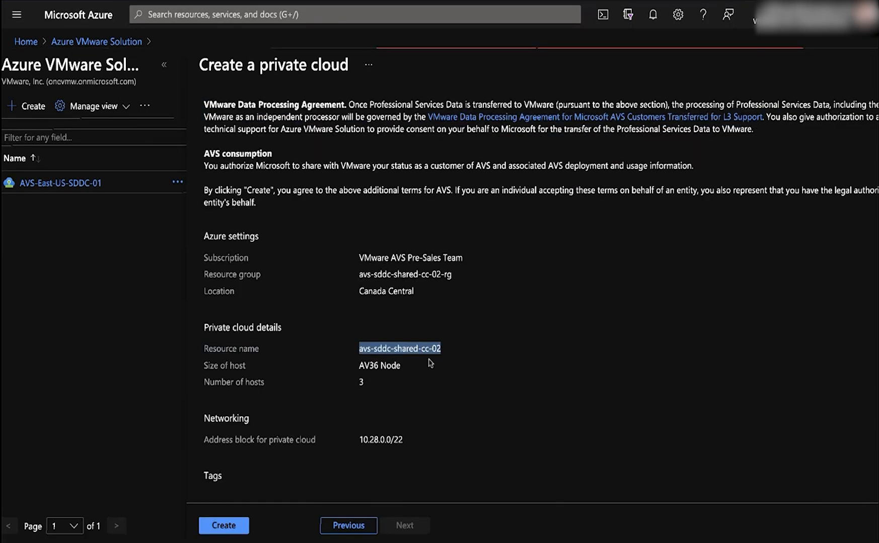
{"action": "left_click", "coordinate": [372, 369]}
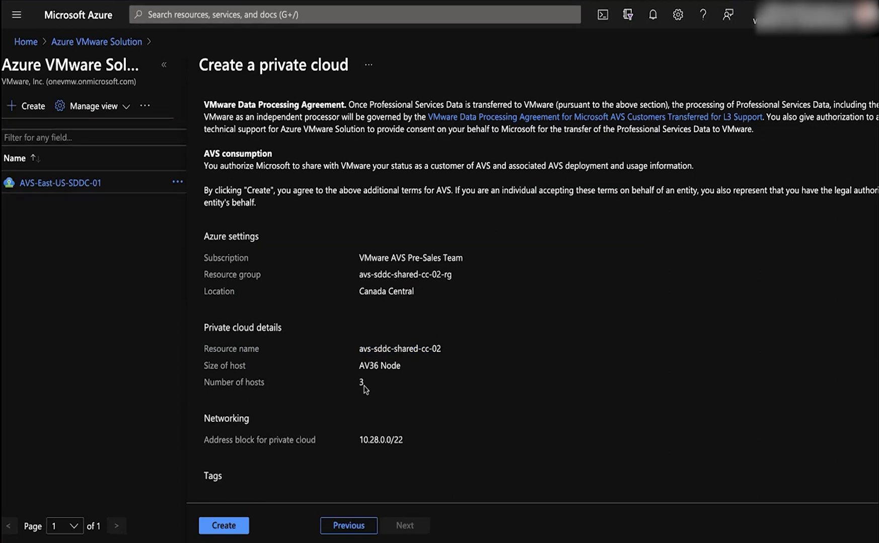
{"action": "left_click", "coordinate": [224, 525]}
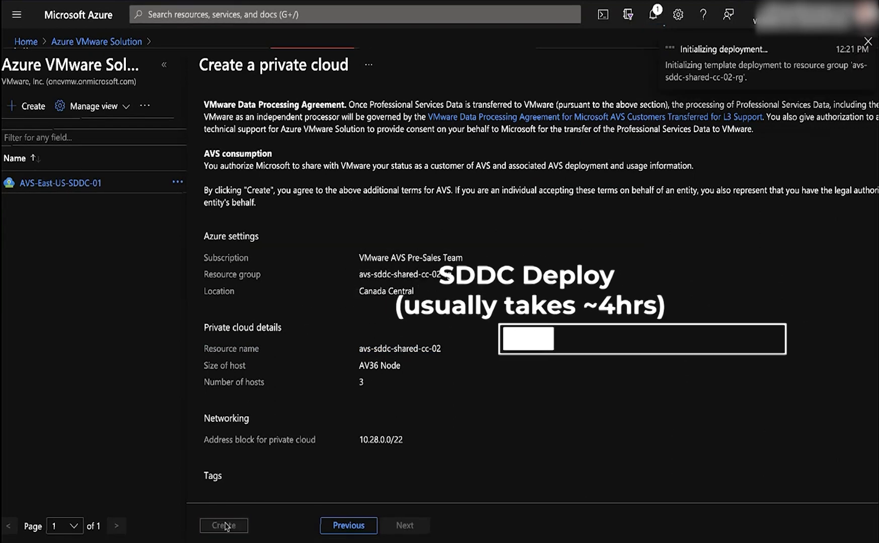
{"action": "left_click", "coordinate": [653, 16]}
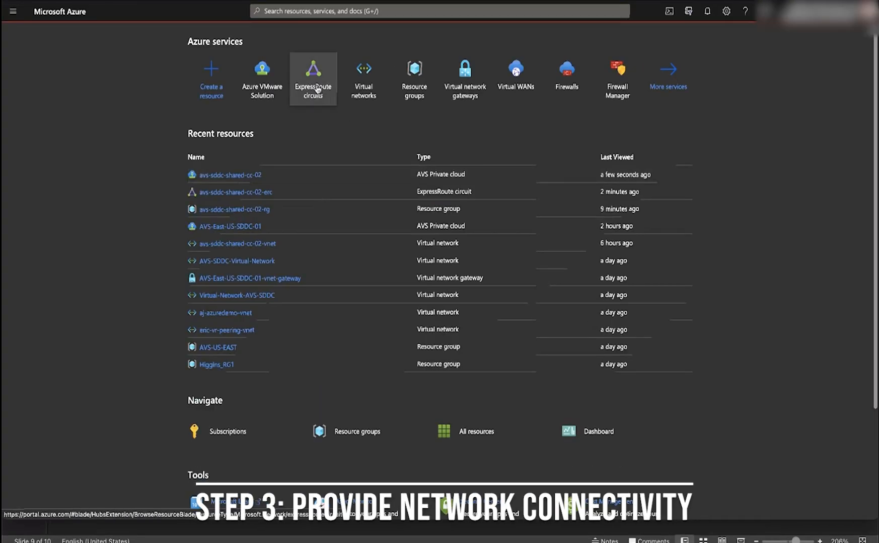
Reach the Authorizations page of the avs-sddc-shared-cc-02-erc ExpressRoute circuit
{"action": "left_click", "coordinate": [310, 75]}
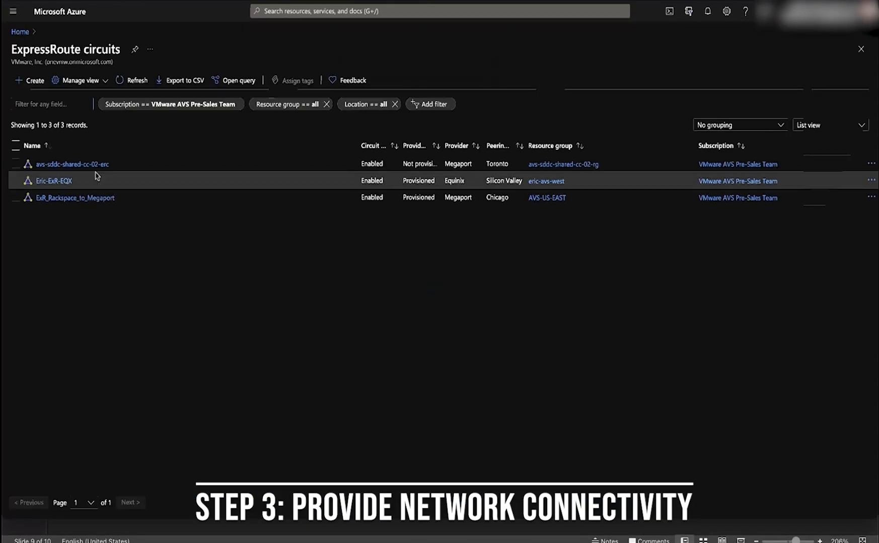
{"action": "left_click", "coordinate": [72, 164]}
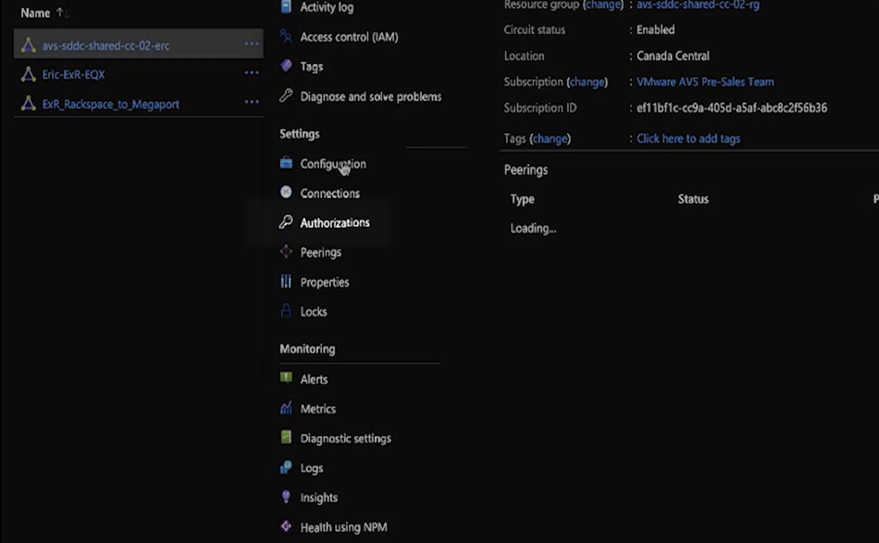
{"action": "left_click", "coordinate": [386, 232]}
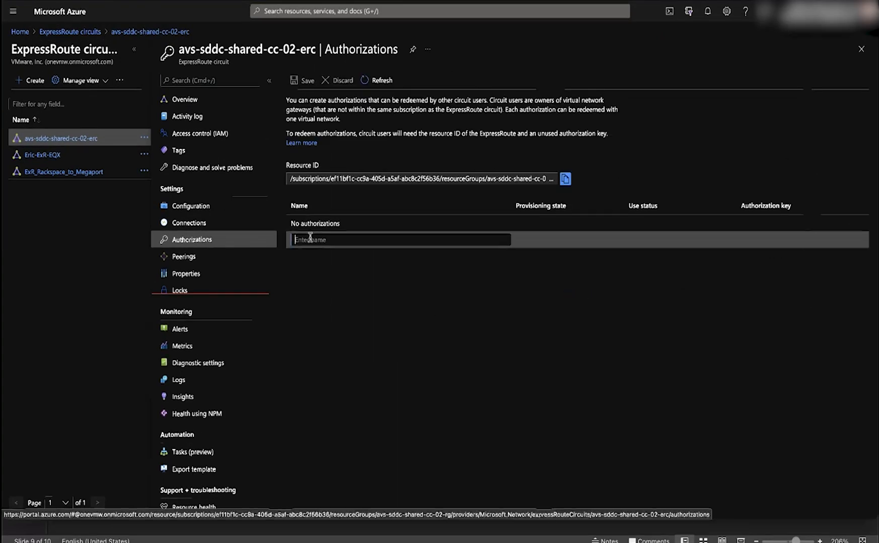
{"action": "type", "text": "avs-sddc-shared-cc-02-erc"}
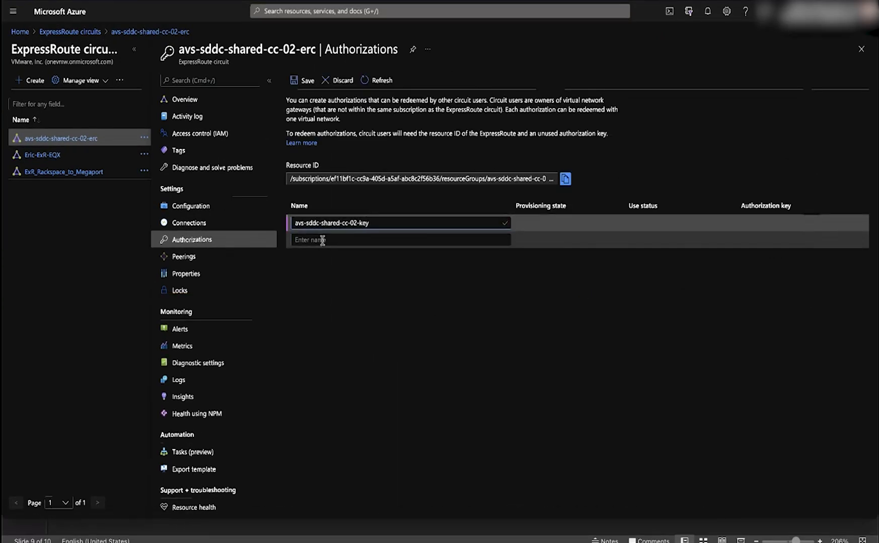
Save a new circuit authorization named avs-sddc-shared-cc-02-key
{"action": "left_click", "coordinate": [322, 240]}
{"action": "left_click", "coordinate": [299, 83]}
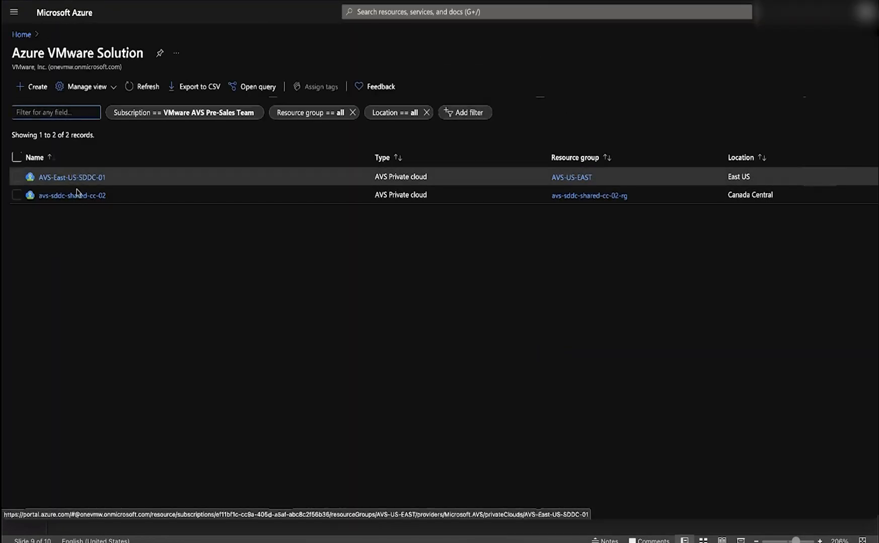
Start adding an ExpressRoute Global Reach connection on avs-sddc-shared-cc-02's Connectivity page
{"action": "left_click", "coordinate": [72, 196]}
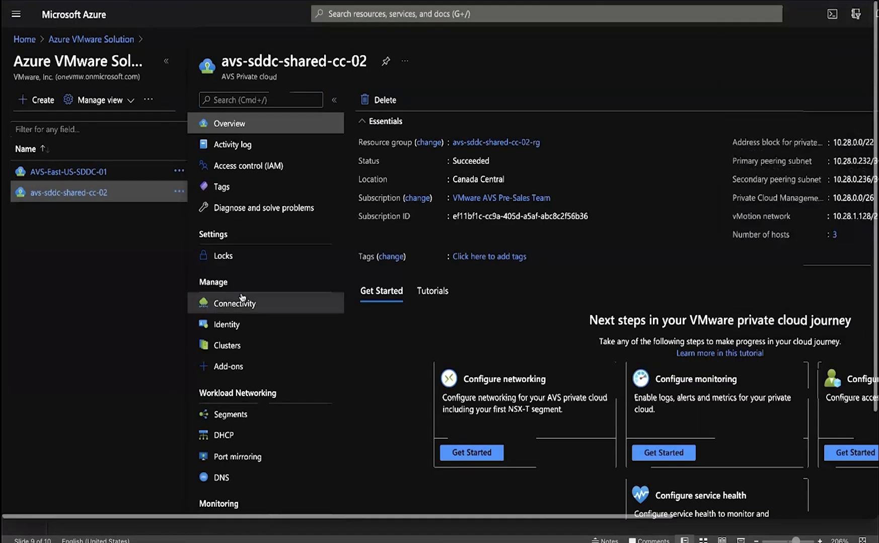
{"action": "left_click", "coordinate": [233, 304]}
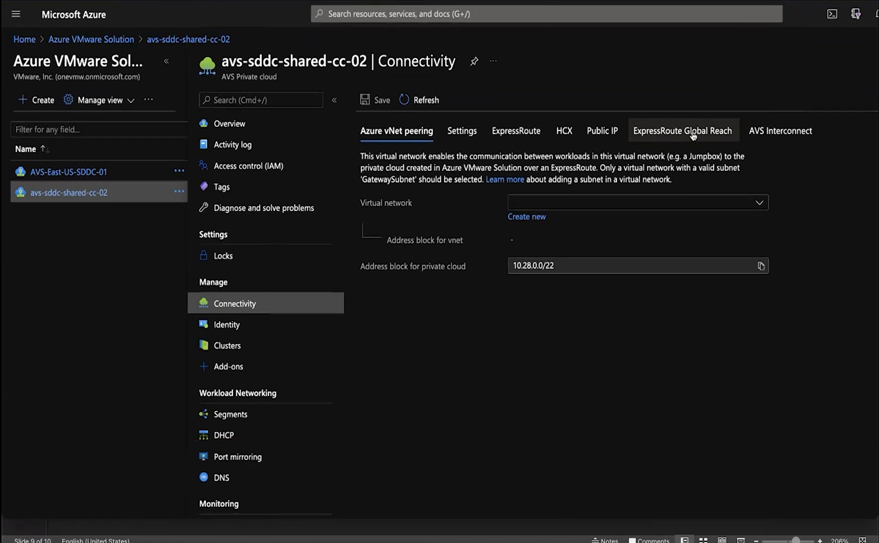
{"action": "left_click", "coordinate": [692, 135]}
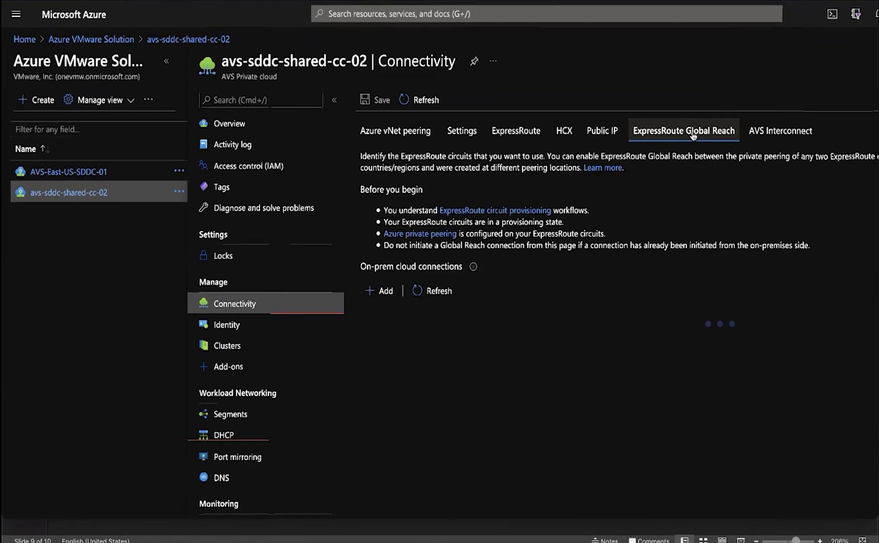
{"action": "left_click", "coordinate": [380, 292]}
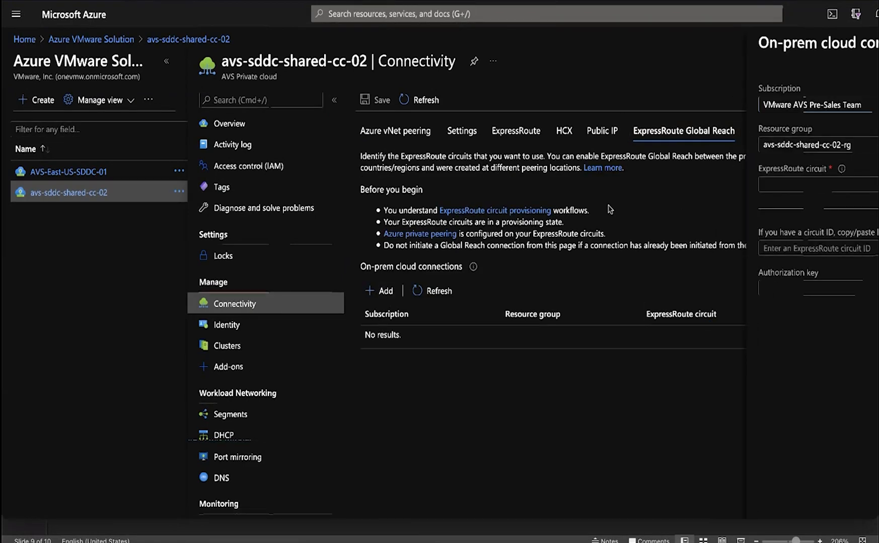
{"action": "scroll", "coordinate": [732, 89], "scroll_direction": "right", "scroll_amount": 5}
Create the connection using circuit avs-sddc-shared-cc-02-erc and the pasted authorization key
{"action": "left_click", "coordinate": [610, 186]}
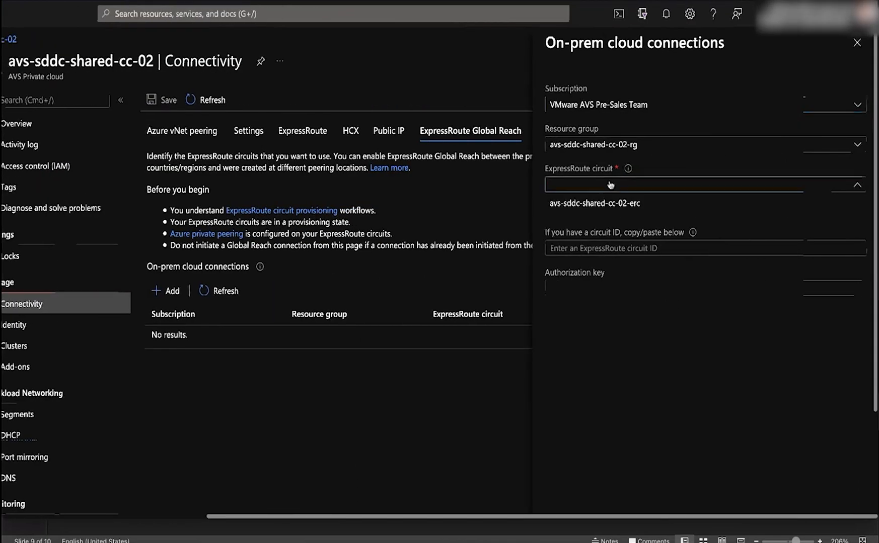
{"action": "left_click", "coordinate": [598, 202]}
{"action": "left_click", "coordinate": [584, 289]}
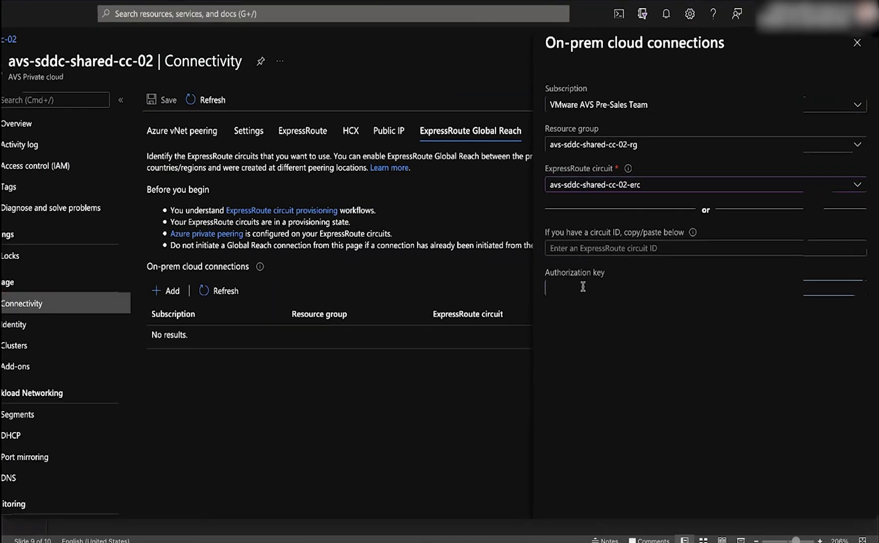
{"action": "right_click", "coordinate": [584, 289]}
{"action": "left_click", "coordinate": [598, 351]}
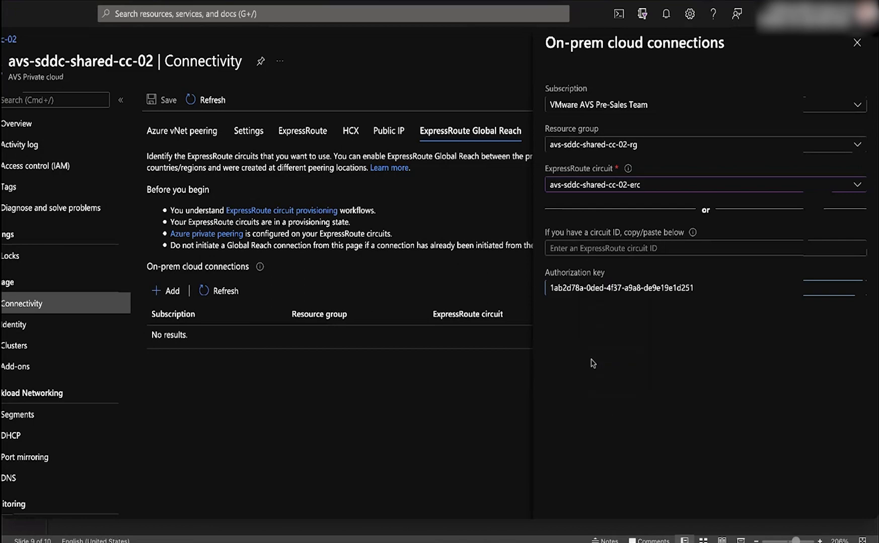
{"action": "scroll", "coordinate": [593, 364], "scroll_direction": "down", "scroll_amount": 2}
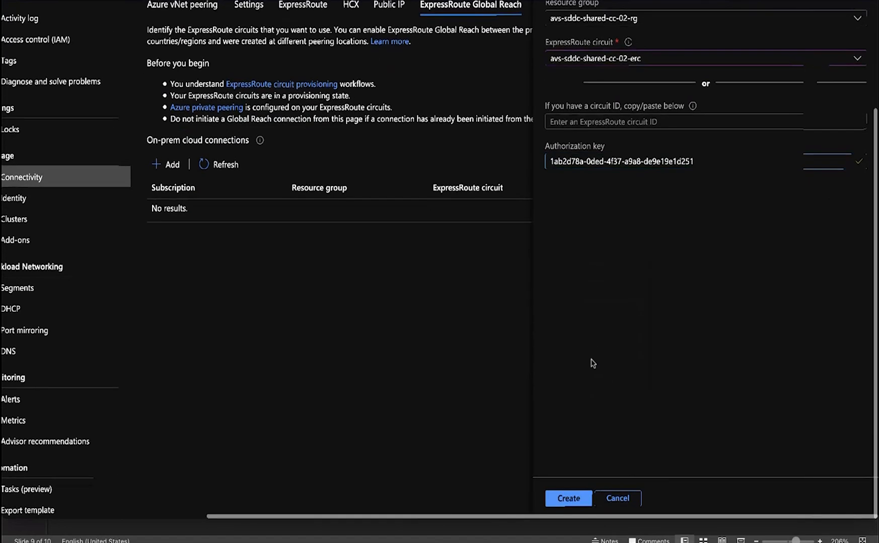
{"action": "scroll", "coordinate": [593, 364], "scroll_direction": "up", "scroll_amount": 2}
{"action": "scroll", "coordinate": [593, 367], "scroll_direction": "down", "scroll_amount": 3}
{"action": "left_click", "coordinate": [650, 500]}
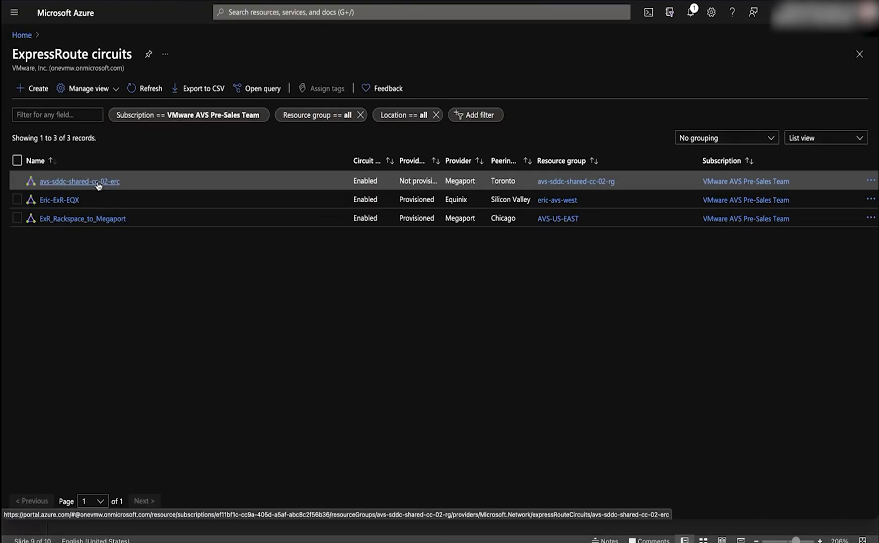
Check the circuit's private peering route table and sign in to vSphere with the cloud's identity credentials
{"action": "left_click", "coordinate": [79, 181]}
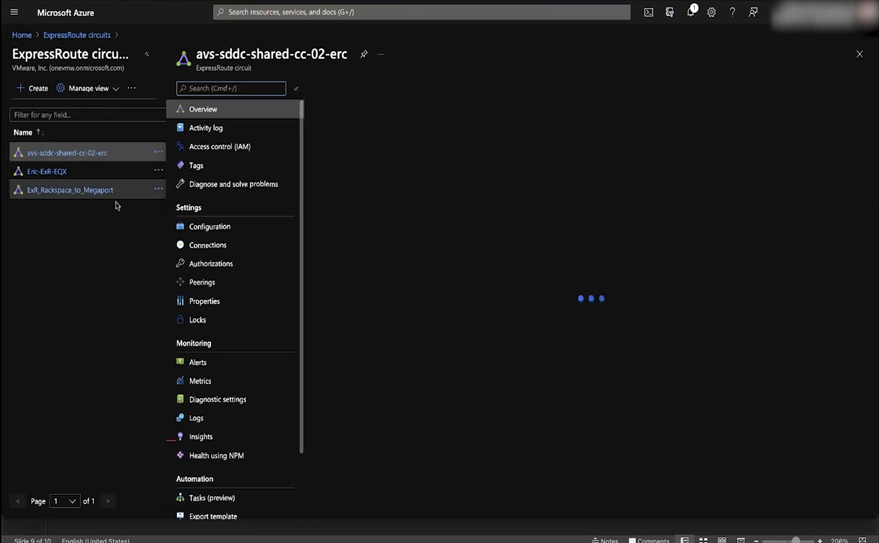
{"action": "left_click", "coordinate": [853, 269]}
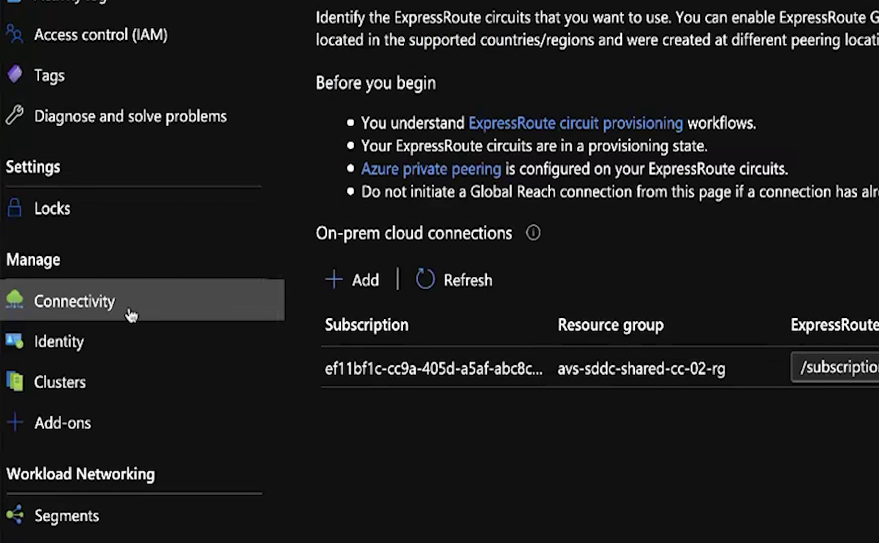
{"action": "left_click", "coordinate": [103, 342]}
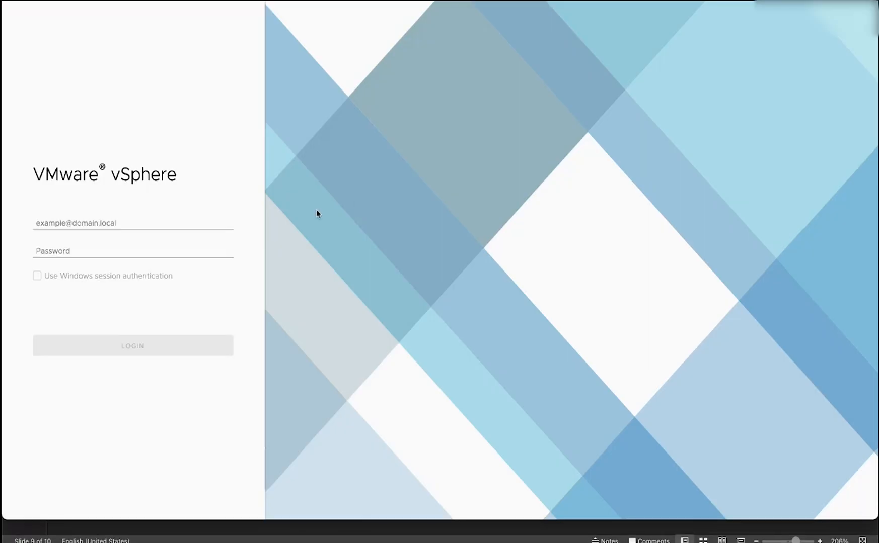
{"action": "left_click", "coordinate": [136, 222]}
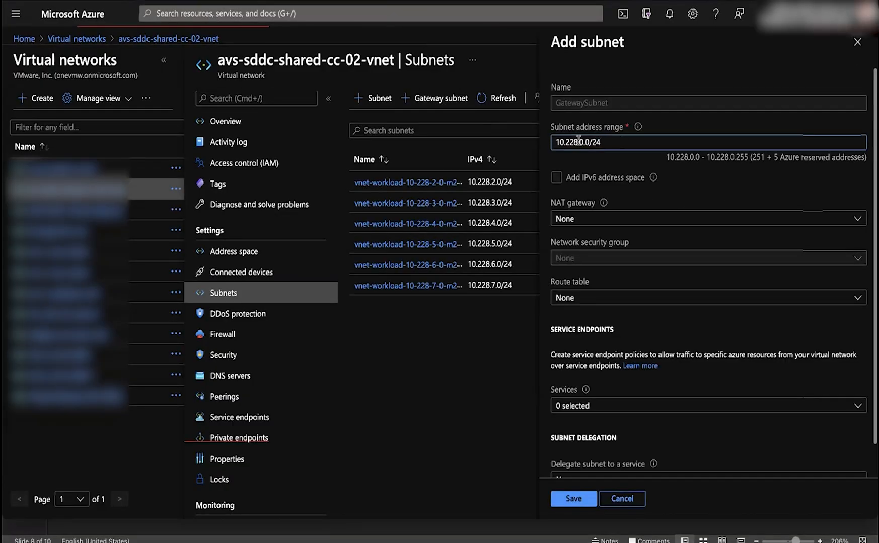
Save GatewaySubnet with address range 10.228.1.0/24 on avs-sddc-shared-cc-02-vnet
{"action": "left_click", "coordinate": [581, 142]}
{"action": "key", "text": "BackSpace"}
{"action": "type", "text": "1"}
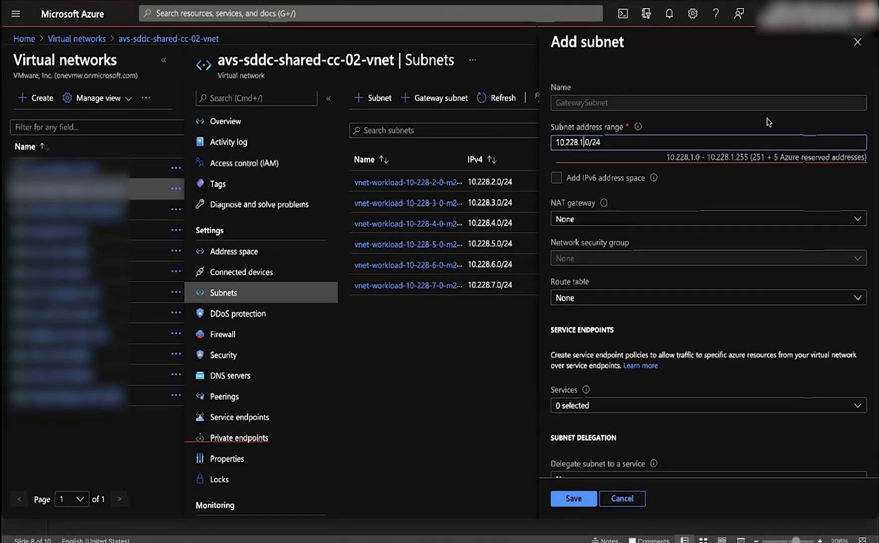
{"action": "left_click", "coordinate": [573, 499]}
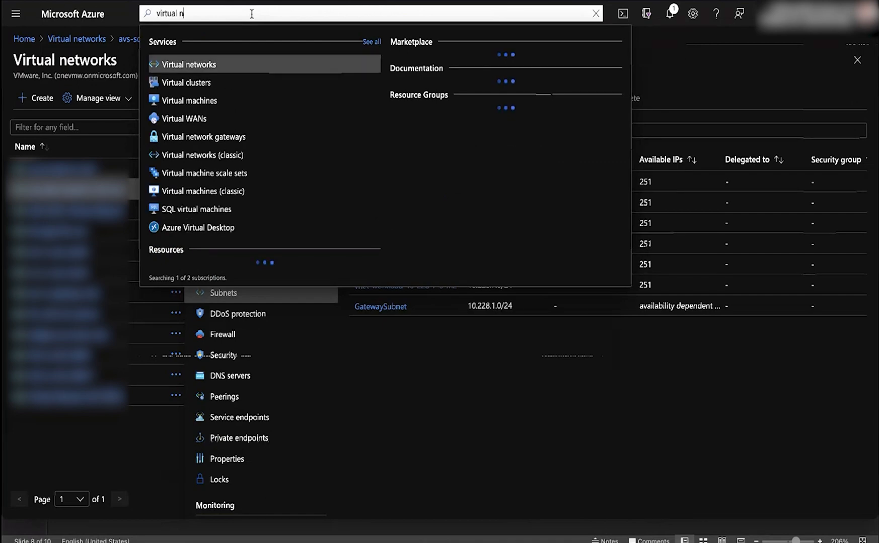
{"action": "type", "text": "etwork gat"}
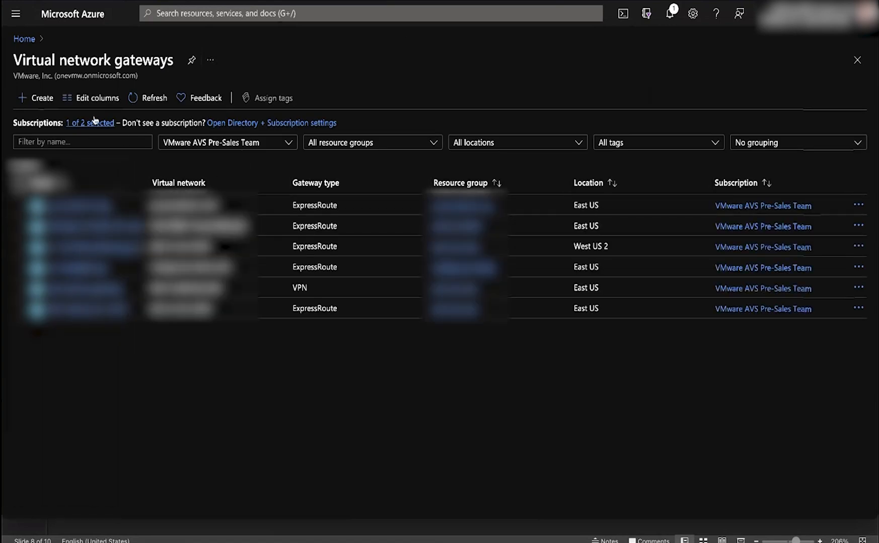
Name the gateway avs-sddc-shared-cc-02-vng, attach it to avs-sddc-shared-cc-02-vnet and fix the public IP name
{"action": "left_click", "coordinate": [37, 100]}
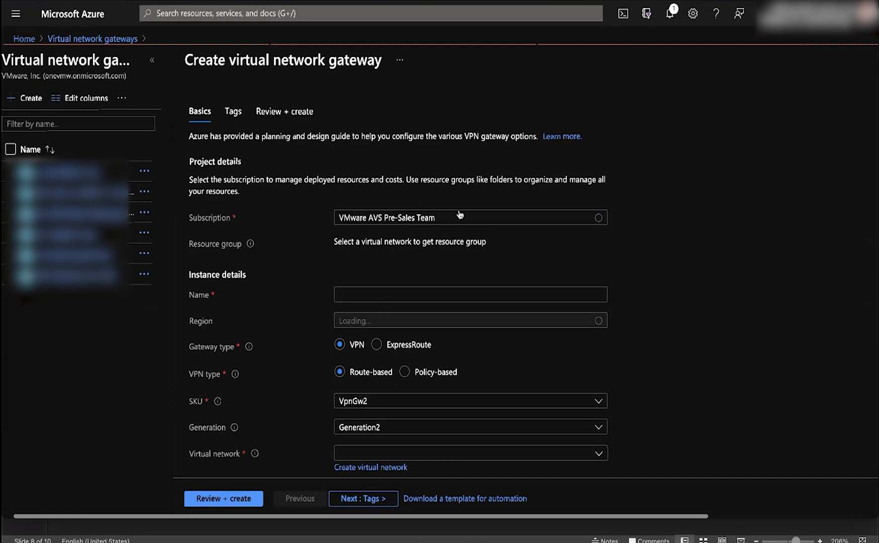
{"action": "scroll", "coordinate": [630, 262], "scroll_direction": "down", "scroll_amount": 1}
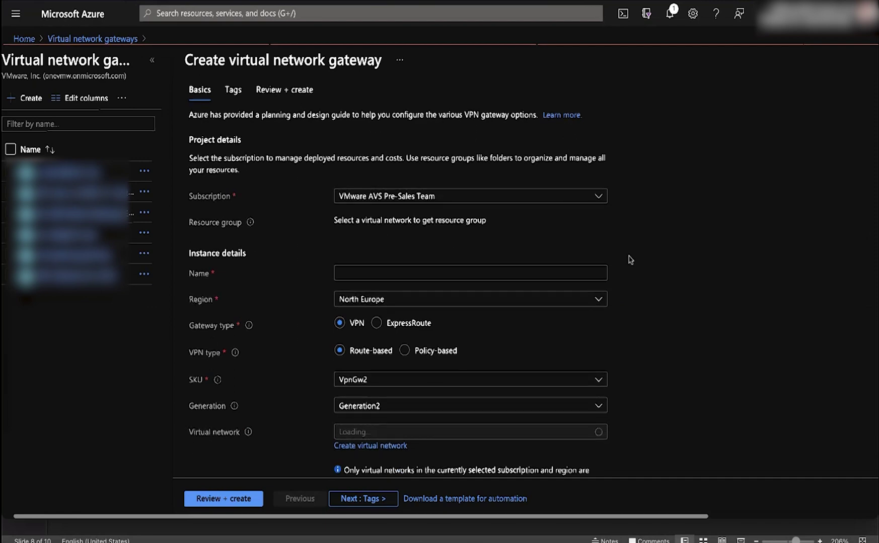
{"action": "left_click", "coordinate": [393, 271]}
{"action": "type", "text": "avs-sddc-shared-cc-02-erc"}
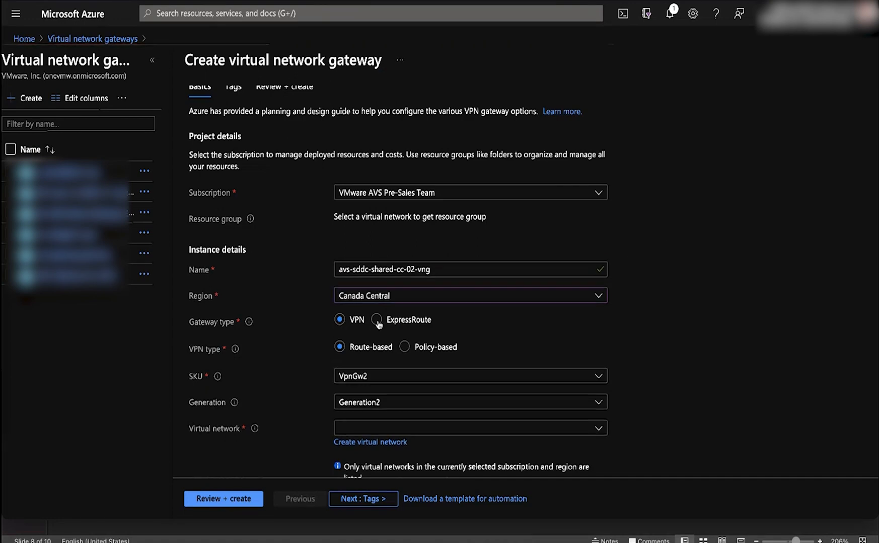
{"action": "left_click", "coordinate": [452, 310]}
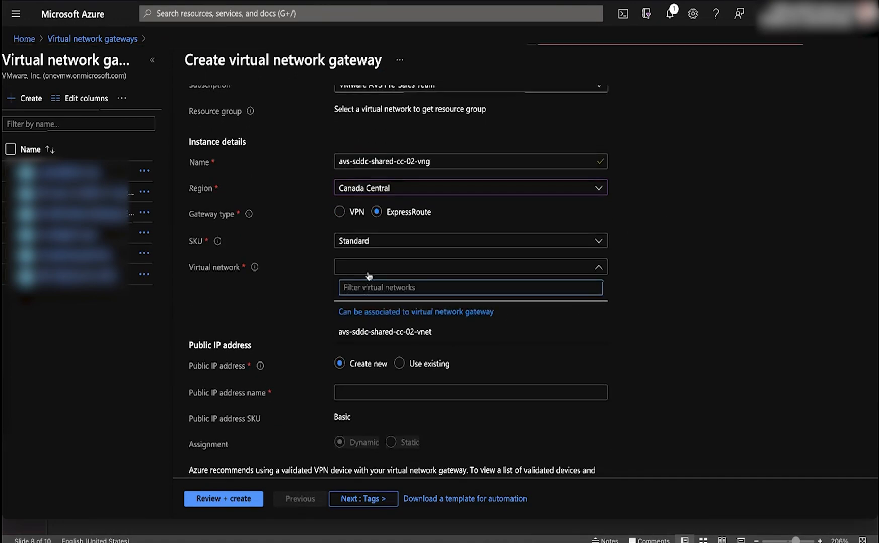
{"action": "left_click", "coordinate": [442, 332]}
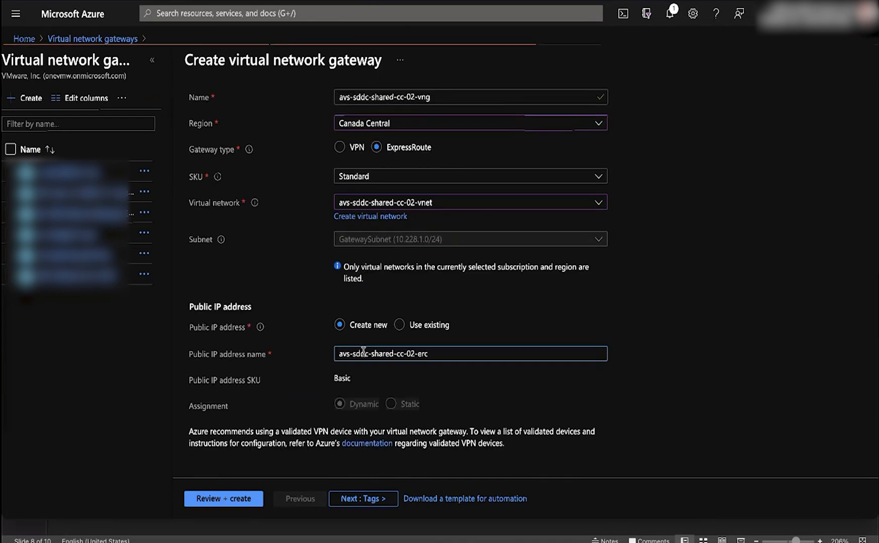
{"action": "key", "text": "BackSpace"}
{"action": "key", "text": "BackSpace"}
{"action": "key", "text": "BackSpace"}
{"action": "type", "text": "vng-pip"}
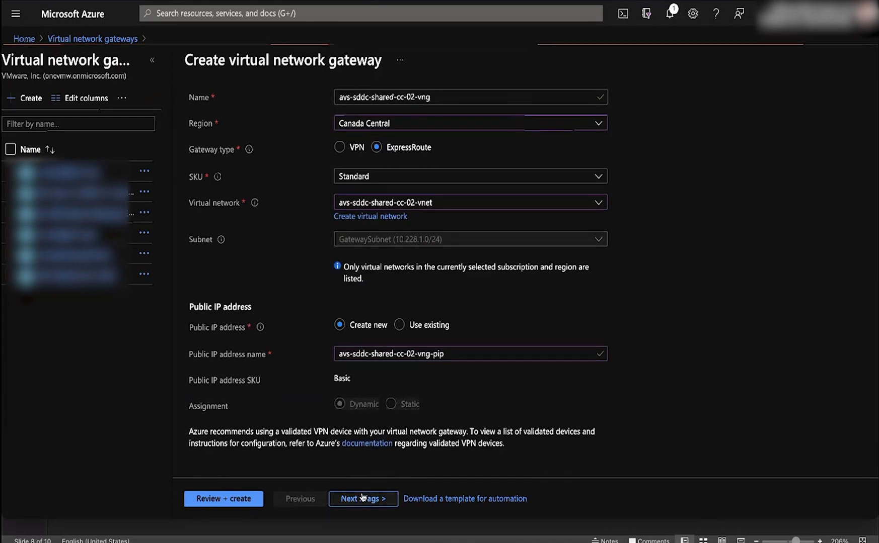
Pass through Tags and Review + create and deploy the virtual network gateway
{"action": "left_click", "coordinate": [360, 503]}
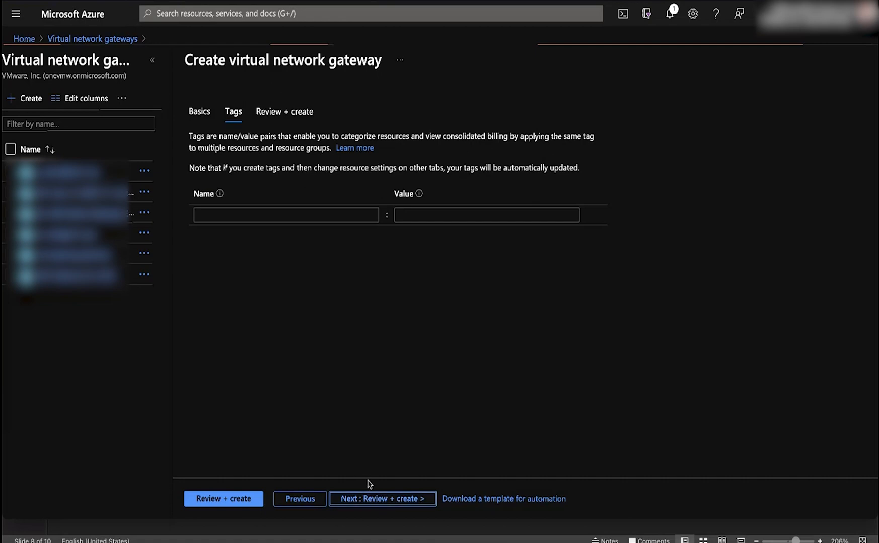
{"action": "left_click", "coordinate": [372, 502]}
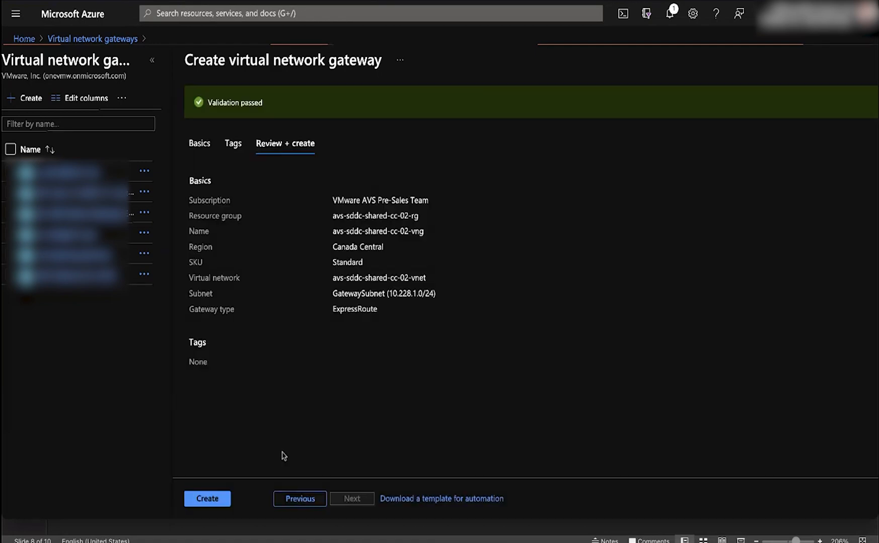
{"action": "left_click", "coordinate": [207, 499]}
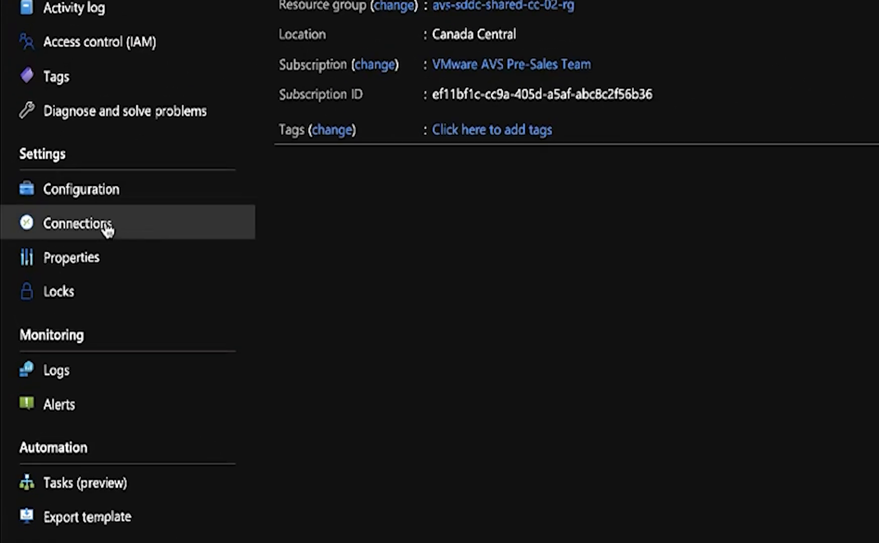
Add a gateway connection named avs-sddc-shared-cc-02-vng-erc
{"action": "left_click", "coordinate": [108, 229]}
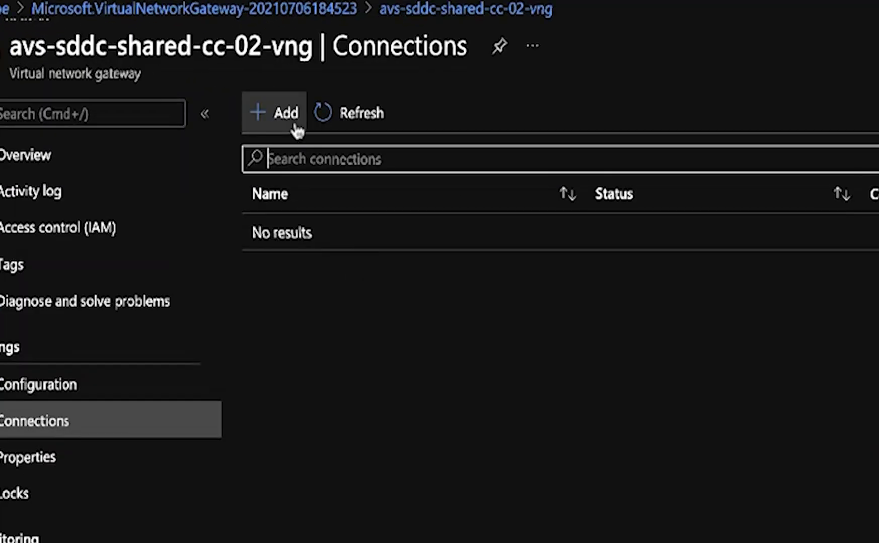
{"action": "left_click", "coordinate": [285, 113]}
{"action": "left_click", "coordinate": [103, 104]}
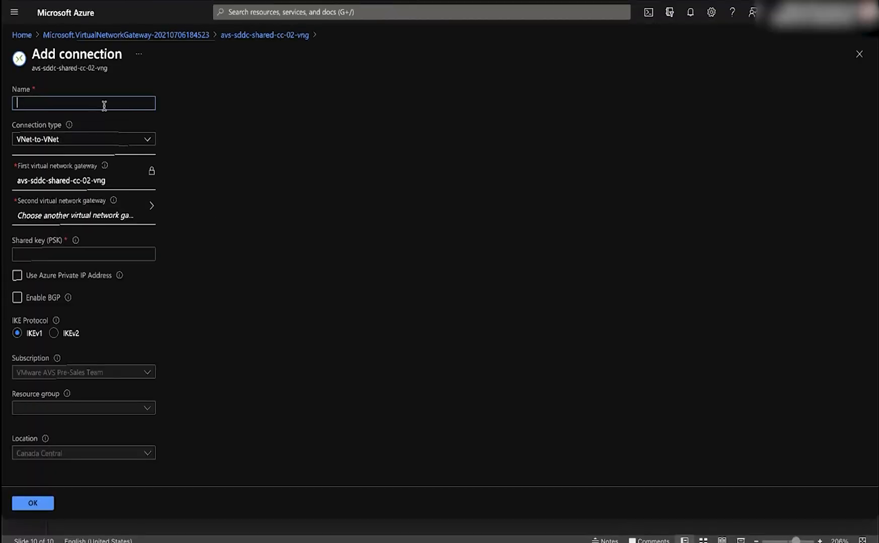
{"action": "type", "text": "avs-sddc-shared-cc-02-erc"}
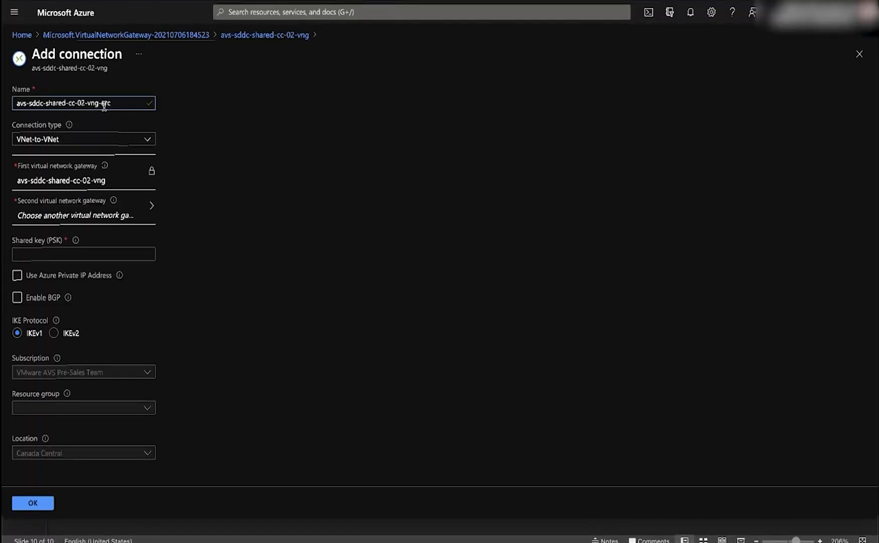
Set the connection type to ExpressRoute with Redeem authorization ticked
{"action": "left_click", "coordinate": [141, 140]}
{"action": "left_click", "coordinate": [55, 193]}
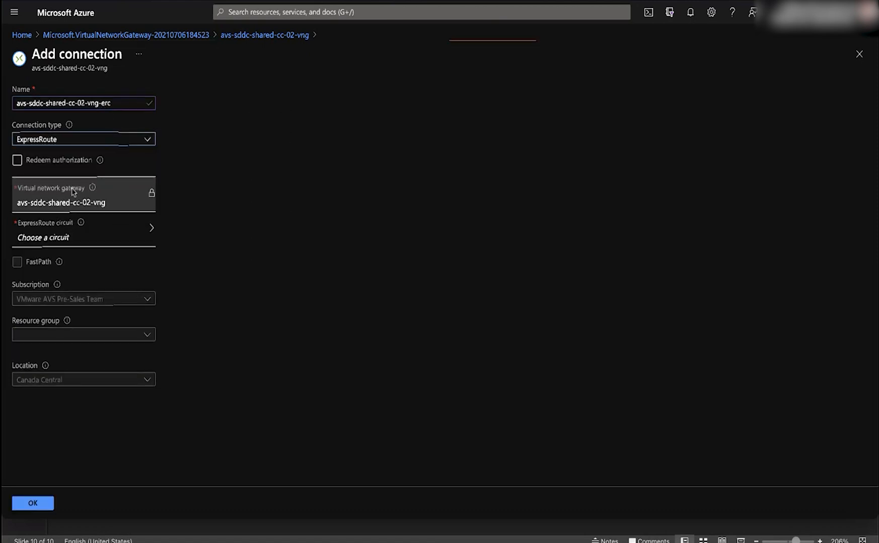
{"action": "left_click", "coordinate": [23, 166]}
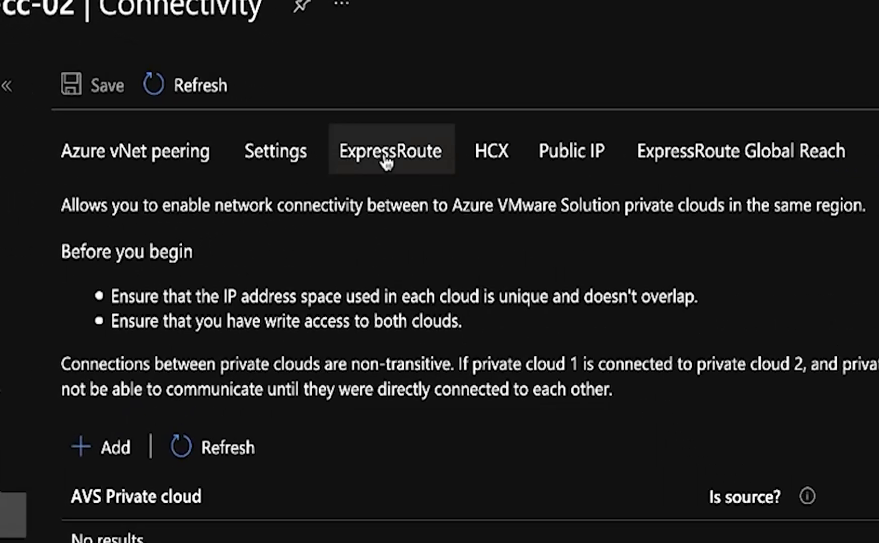
Request authorization key avs-sddc-shared-cc-02-vng-erc-key on the private cloud's ExpressRoute and copy its value
{"action": "left_click", "coordinate": [385, 152]}
{"action": "left_click", "coordinate": [289, 263]}
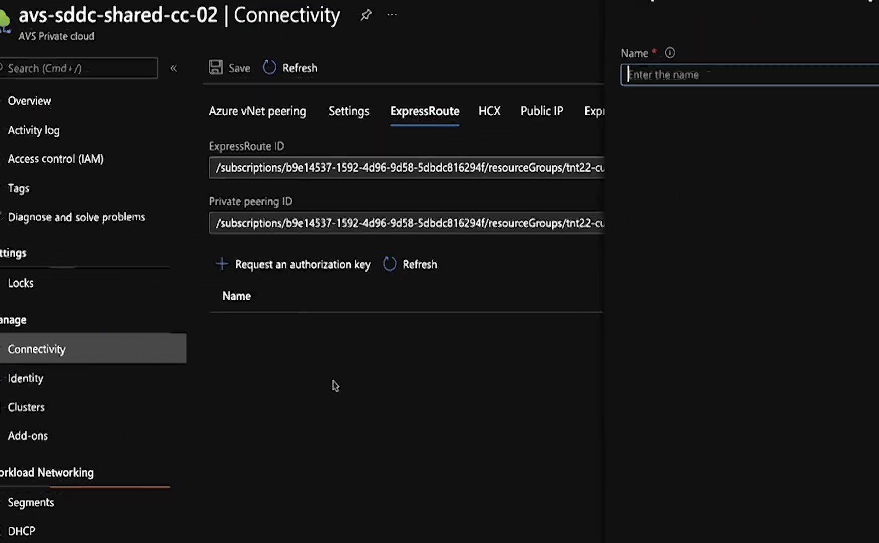
{"action": "type", "text": "avs-sddc-shared-cc-02-vng-erc-key"}
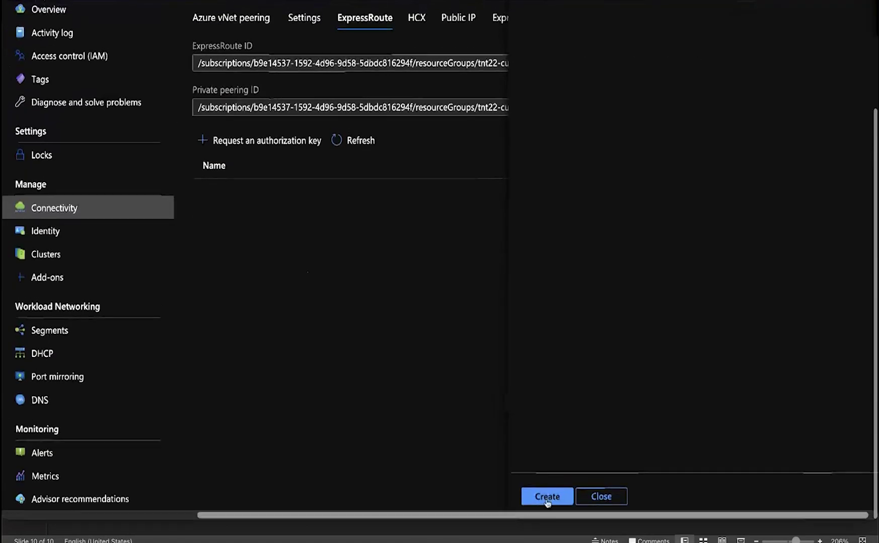
{"action": "left_click", "coordinate": [547, 497]}
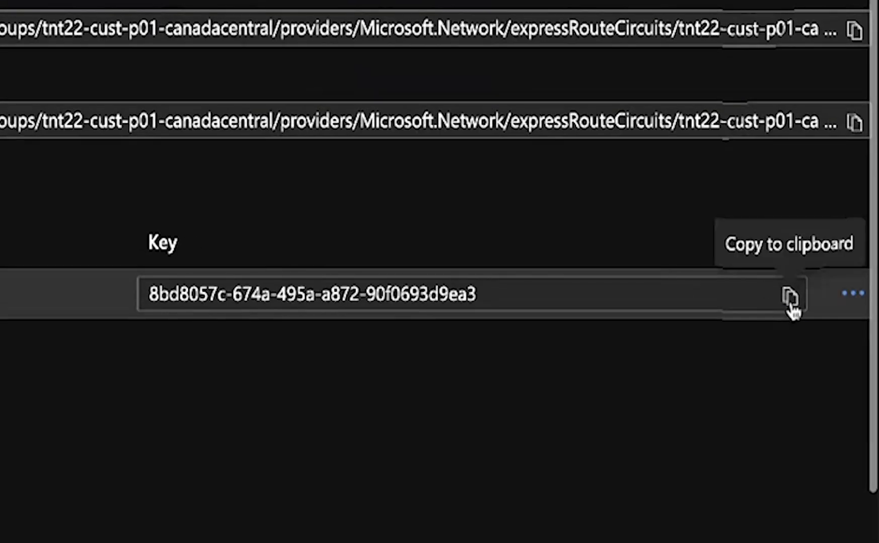
{"action": "left_click", "coordinate": [789, 295]}
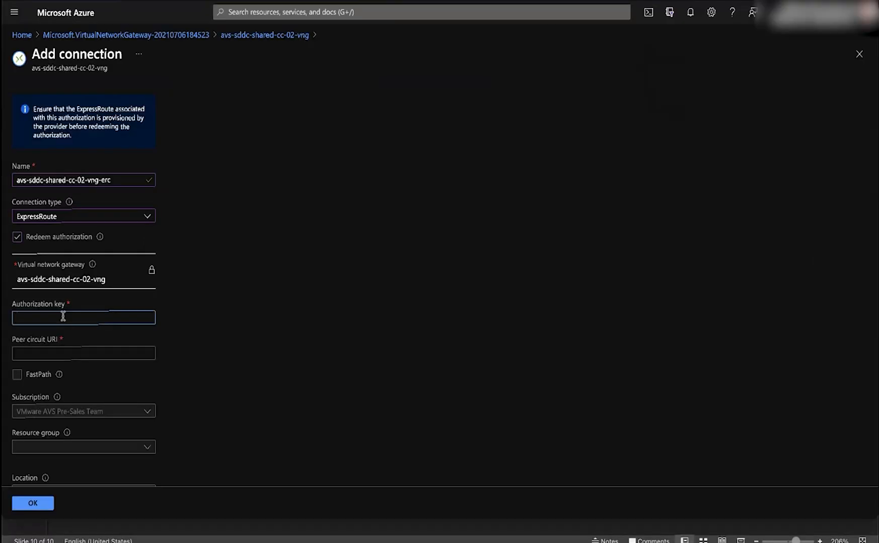
Paste the authorization key and the private cloud's ExpressRoute circuit ID as peer circuit URI, then confirm OK
{"action": "key", "text": "ctrl+v"}
{"action": "key", "text": "Tab"}
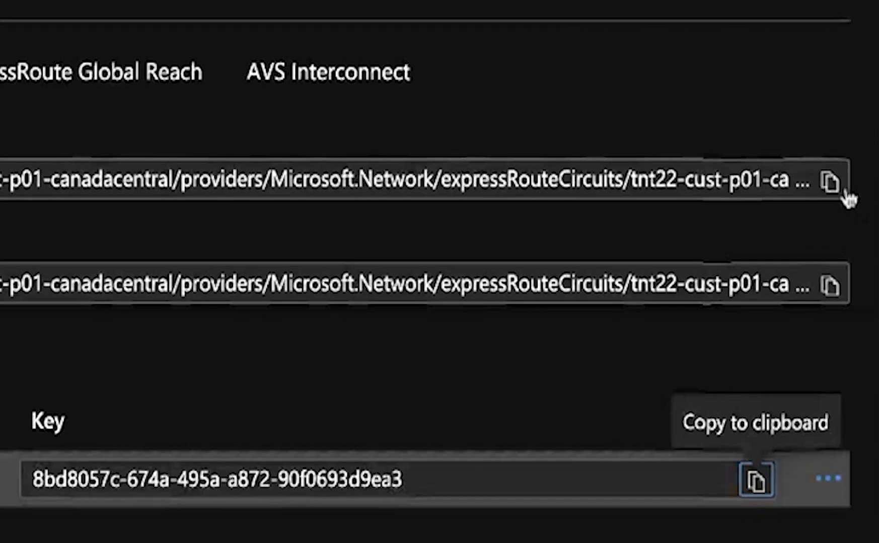
{"action": "left_click", "coordinate": [828, 181]}
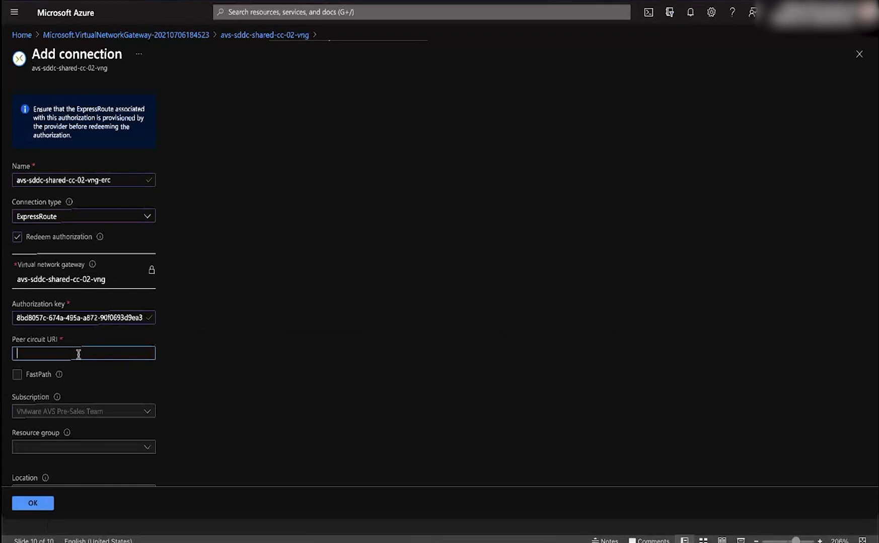
{"action": "key", "text": "ctrl+v"}
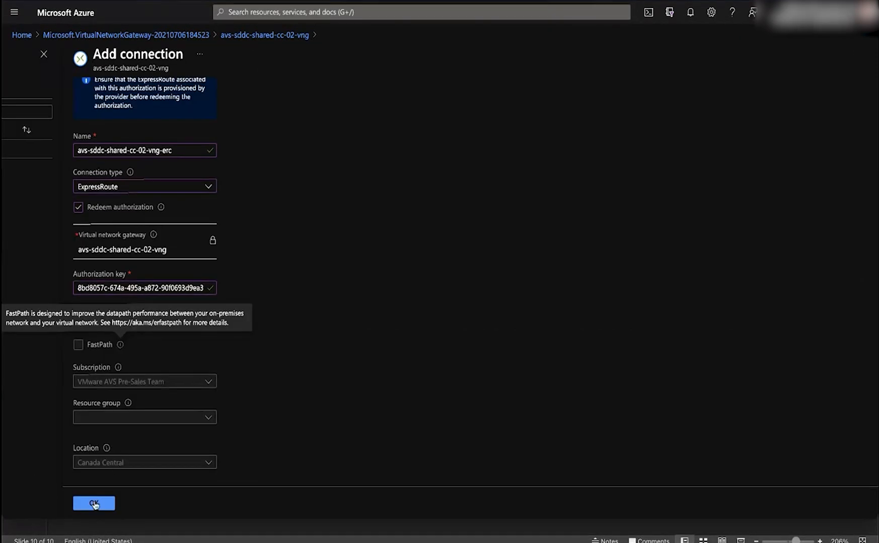
{"action": "left_click", "coordinate": [94, 505]}
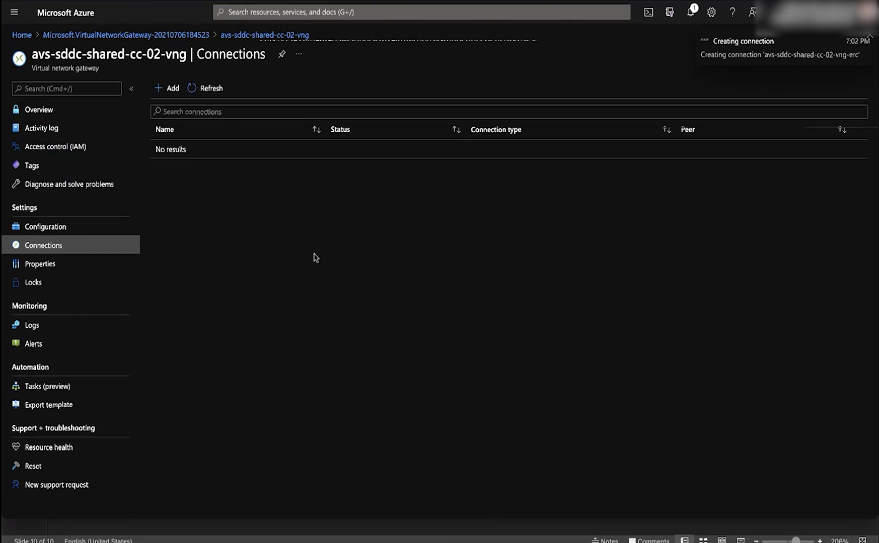
View notifications showing avs-sddc-shared-cc-02-vng-erc connection creation running and gateway deployment succeeded
{"action": "left_click", "coordinate": [691, 12]}
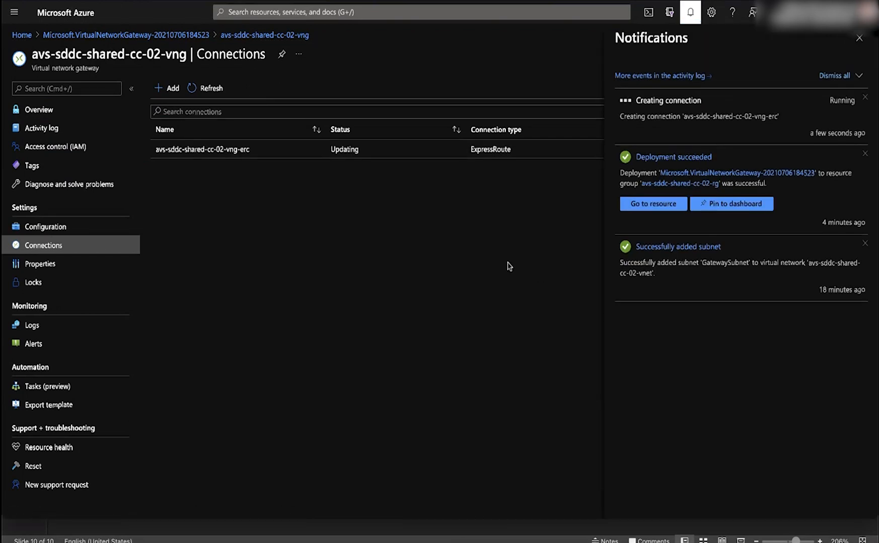